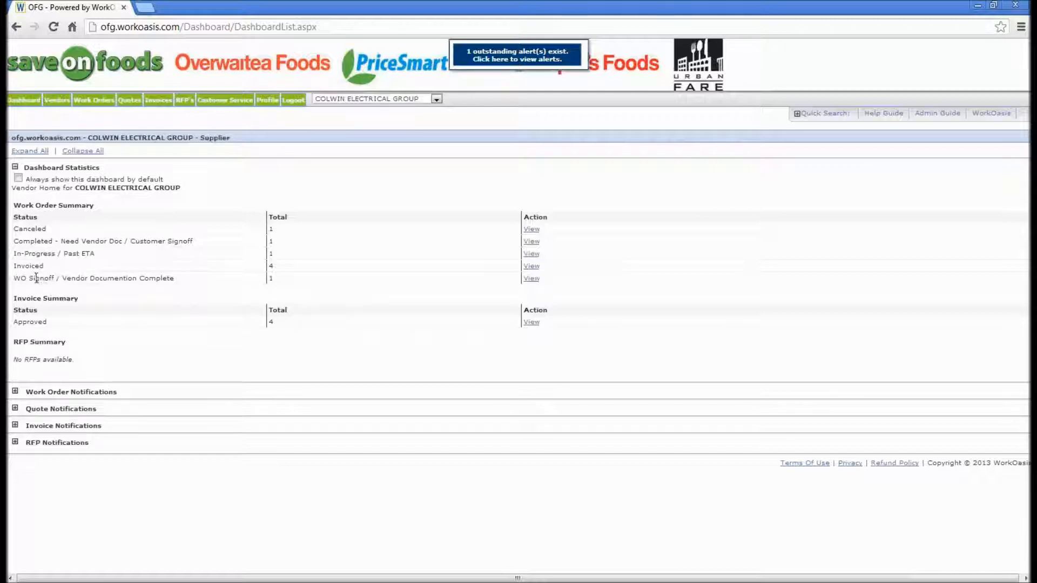
- Open work order 100 from the signed-off work orders and create an invoice for it
click(531, 278)
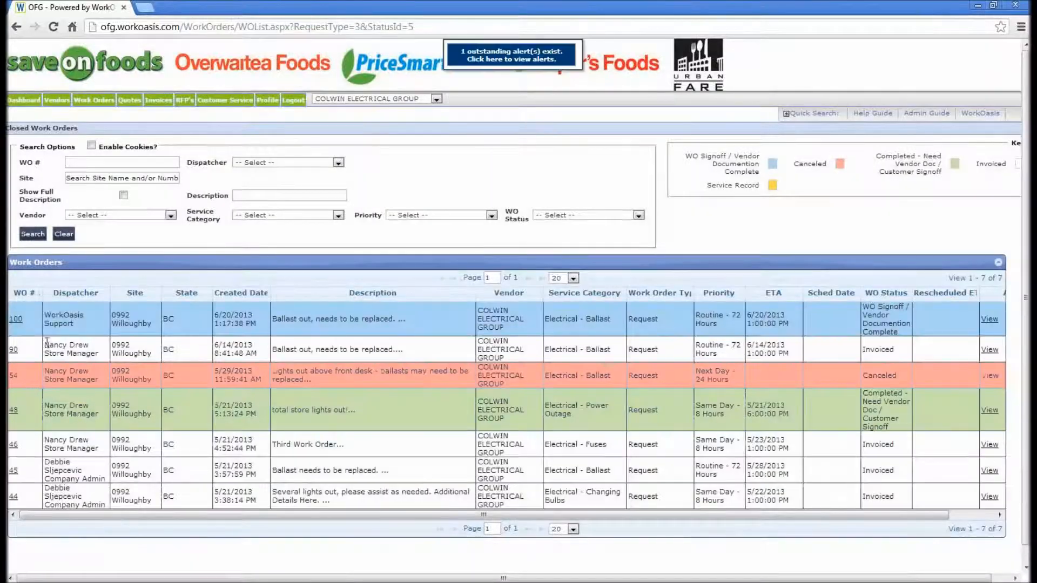
click(16, 319)
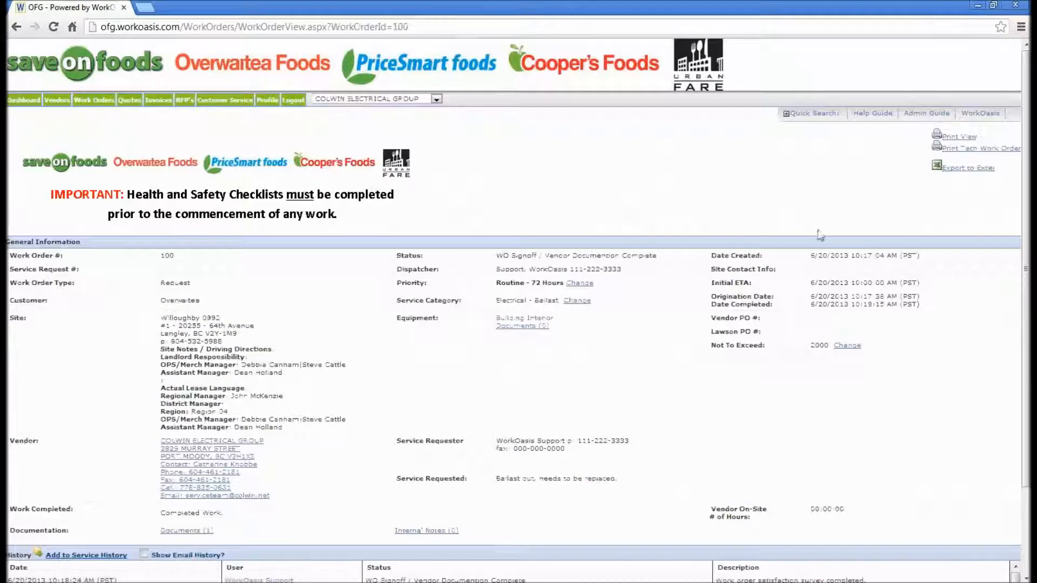
scroll(1027, 188, down, 2)
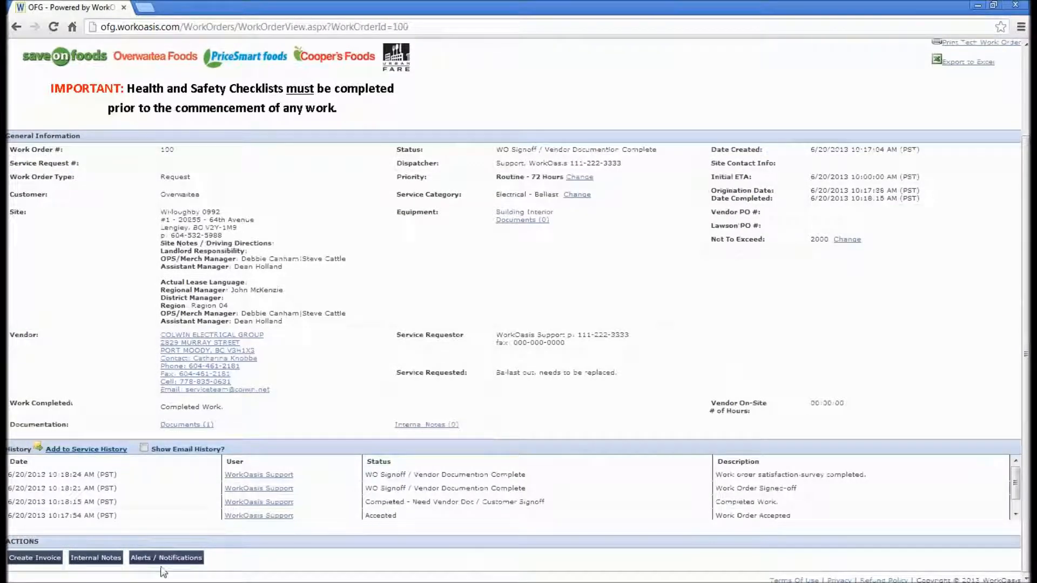
click(35, 558)
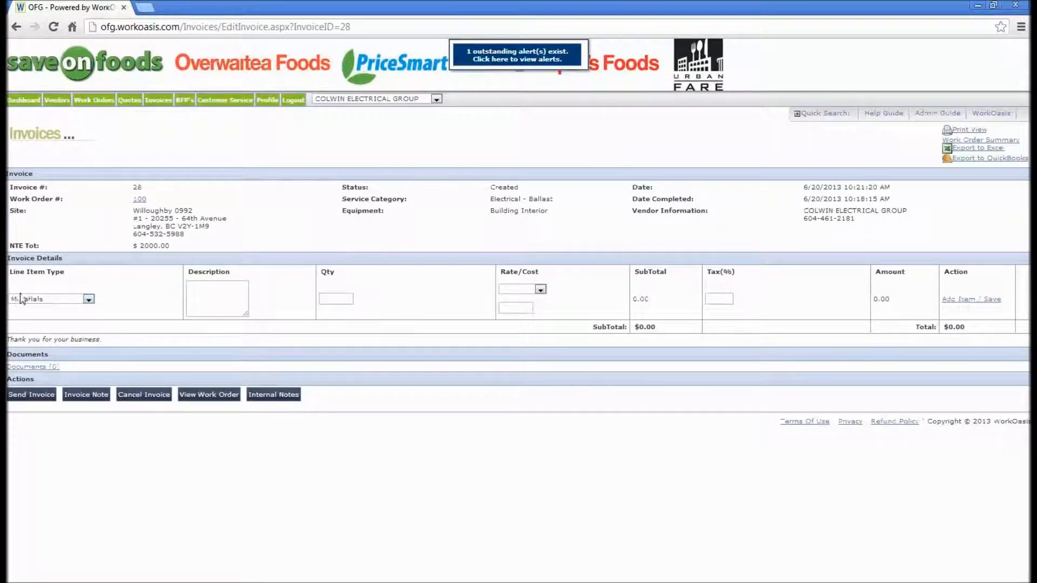
- Add a Materials line item described 'Ballasts' with quantity 5 at Other rate 25.00 and save it
click(224, 296)
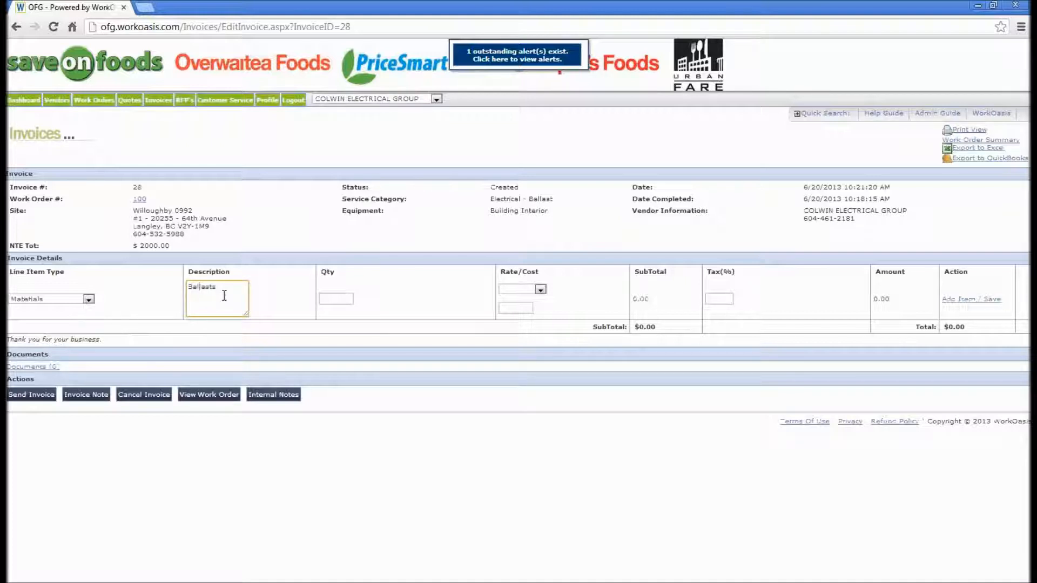
click(344, 299)
text(5)
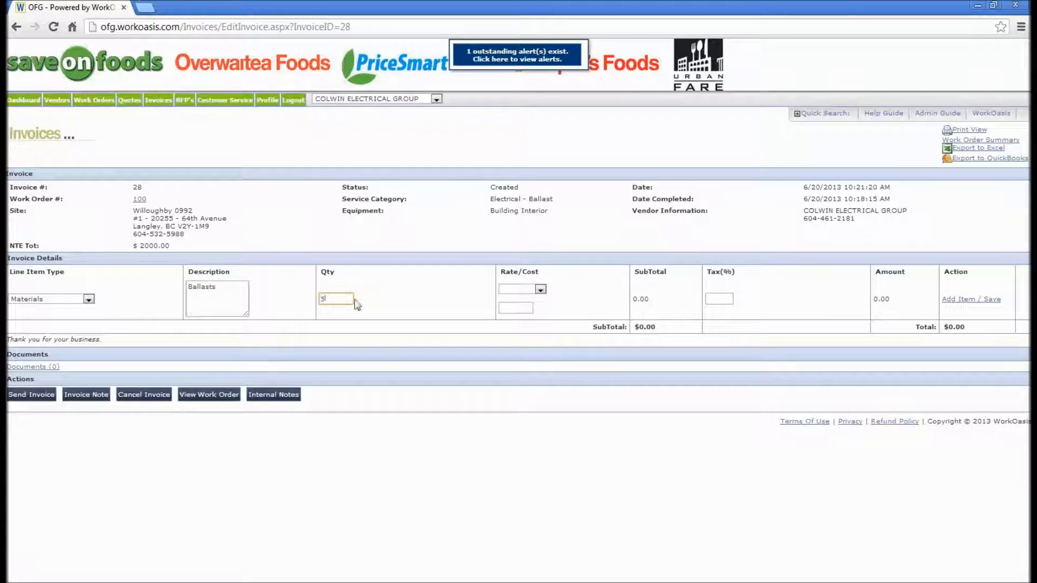
click(520, 289)
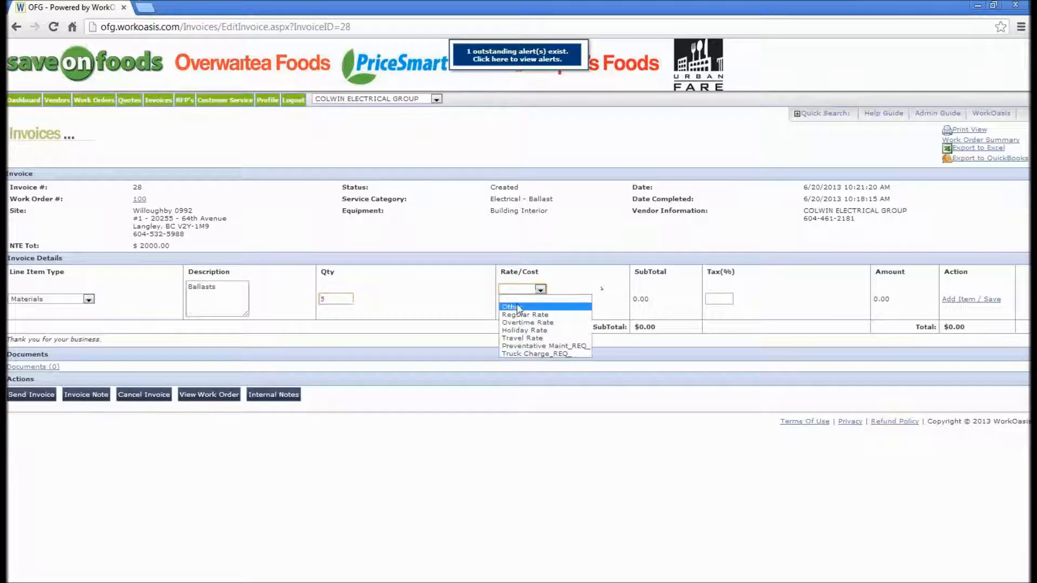
click(520, 307)
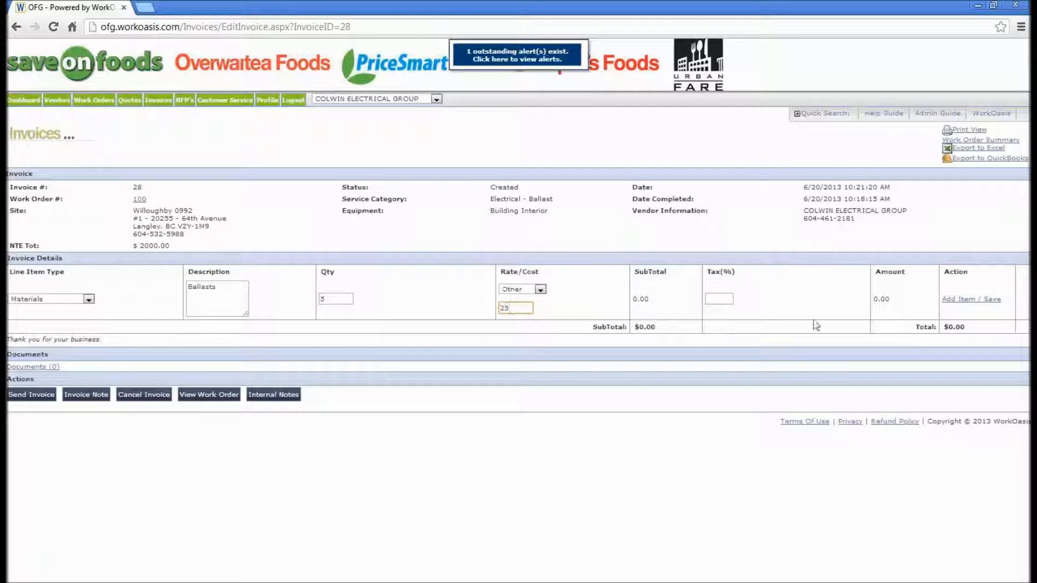
click(967, 300)
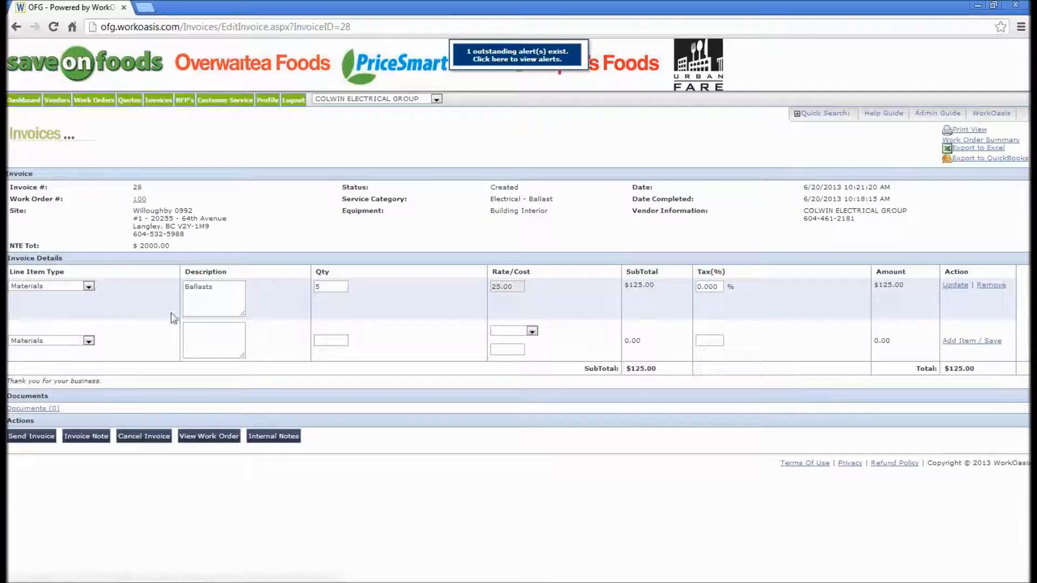
- Start a Labor line item described 'Labor to replace ballasts (number of hours)' with quantity 10
click(88, 340)
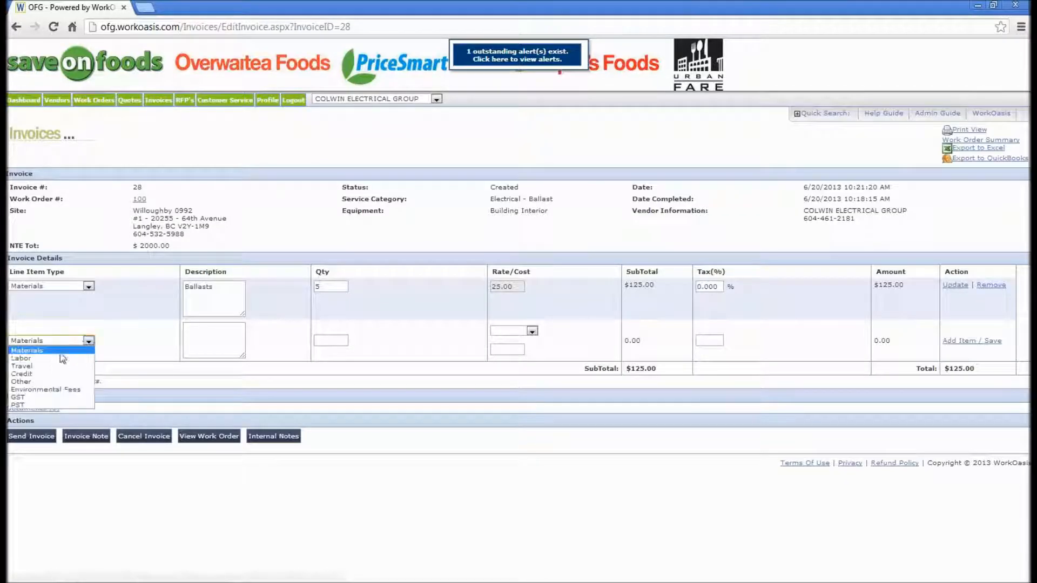
click(54, 367)
click(231, 343)
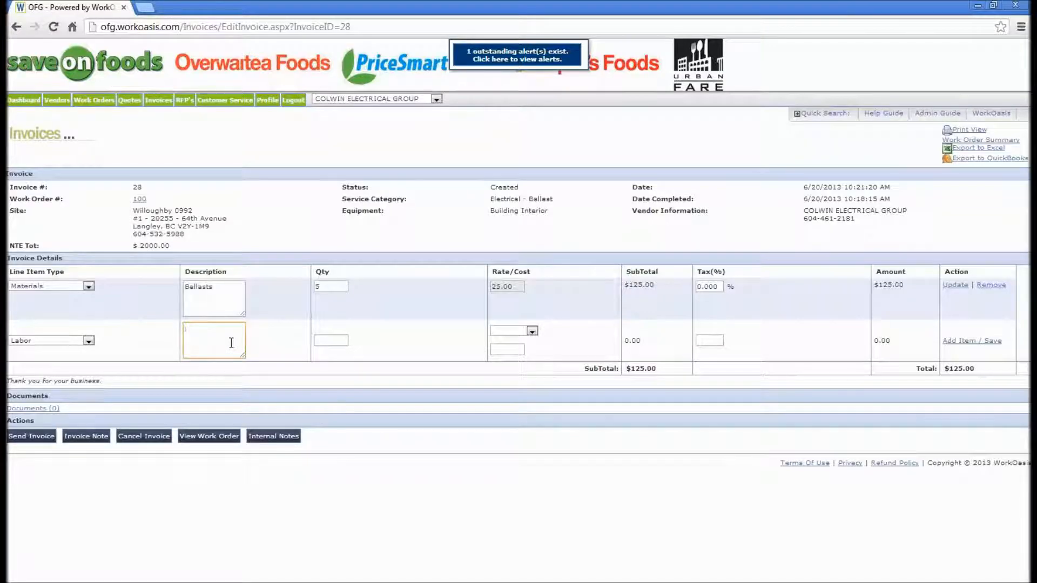
text(Labor to replace balla)
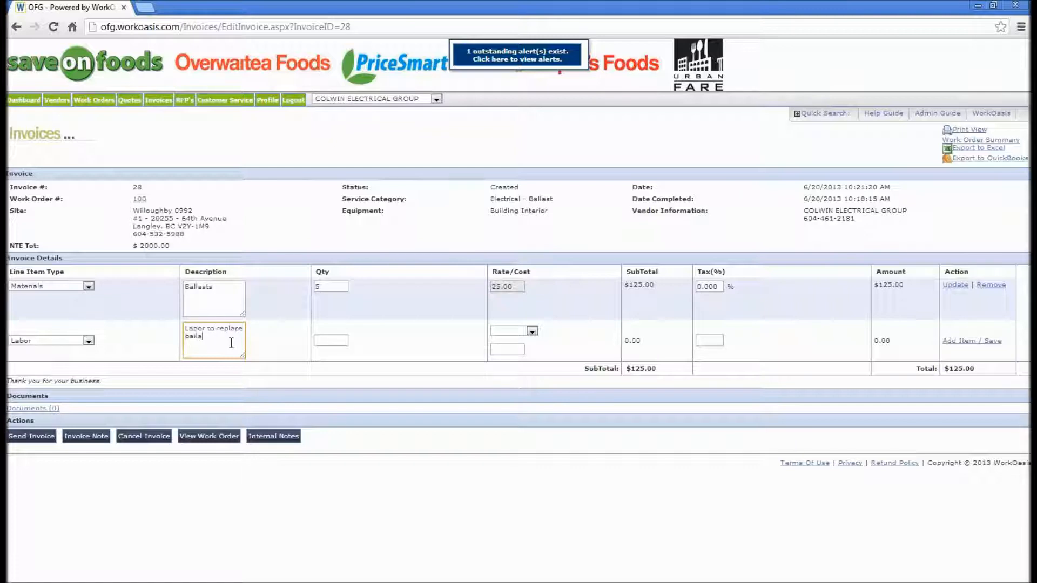
text(sts)
key(Tab)
text((number of hours))
click(322, 342)
text(10)
- Try the Regular, Overtime and Holiday rate options for the labor line
click(531, 330)
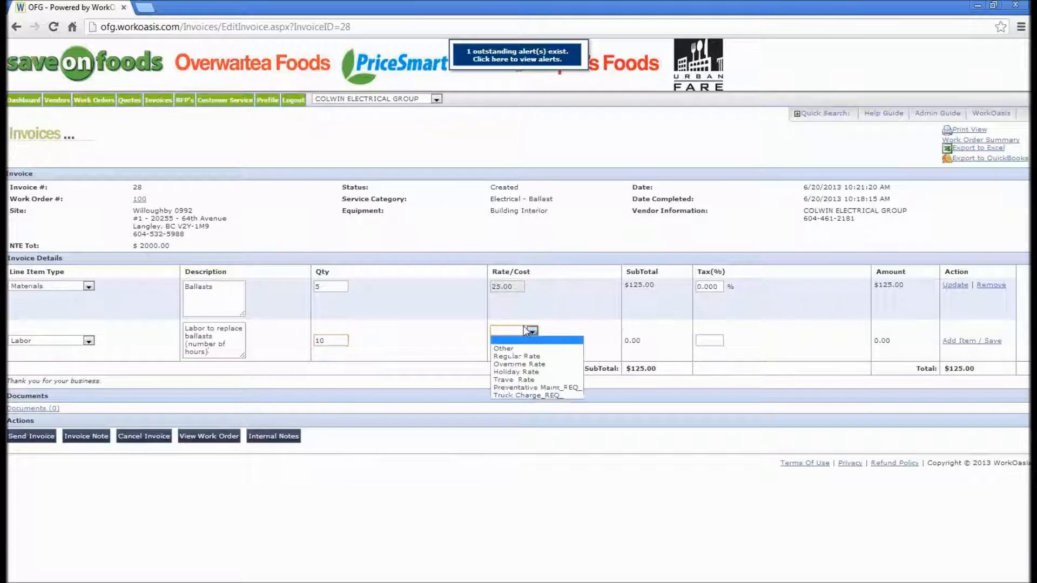
click(519, 357)
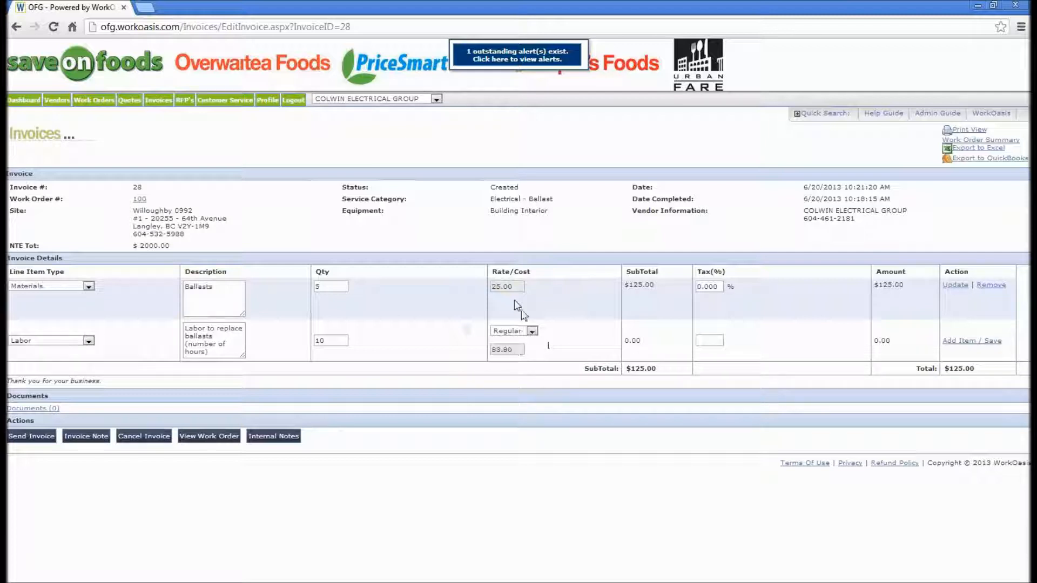
click(518, 338)
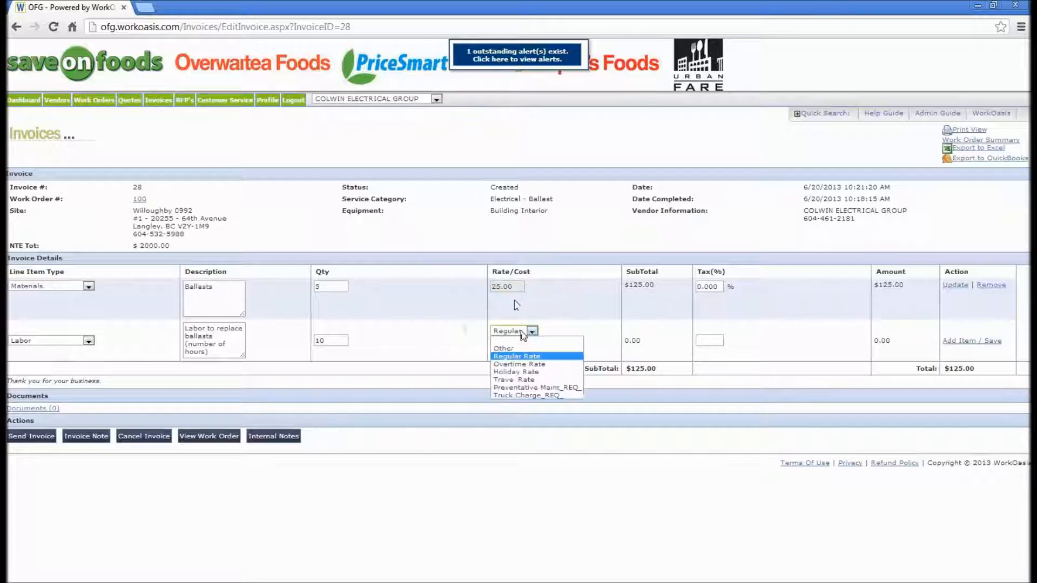
click(521, 358)
click(532, 332)
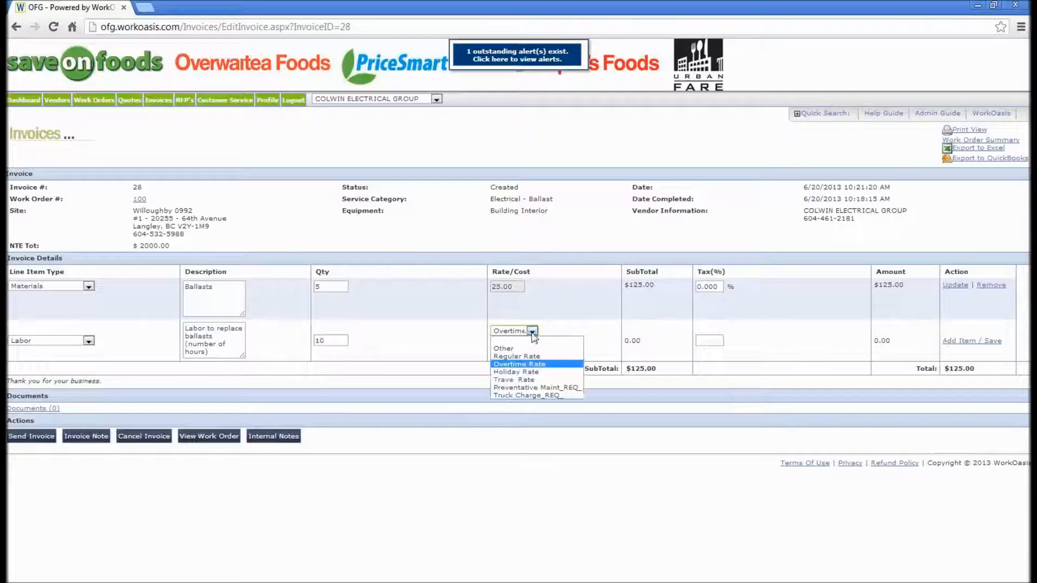
click(519, 378)
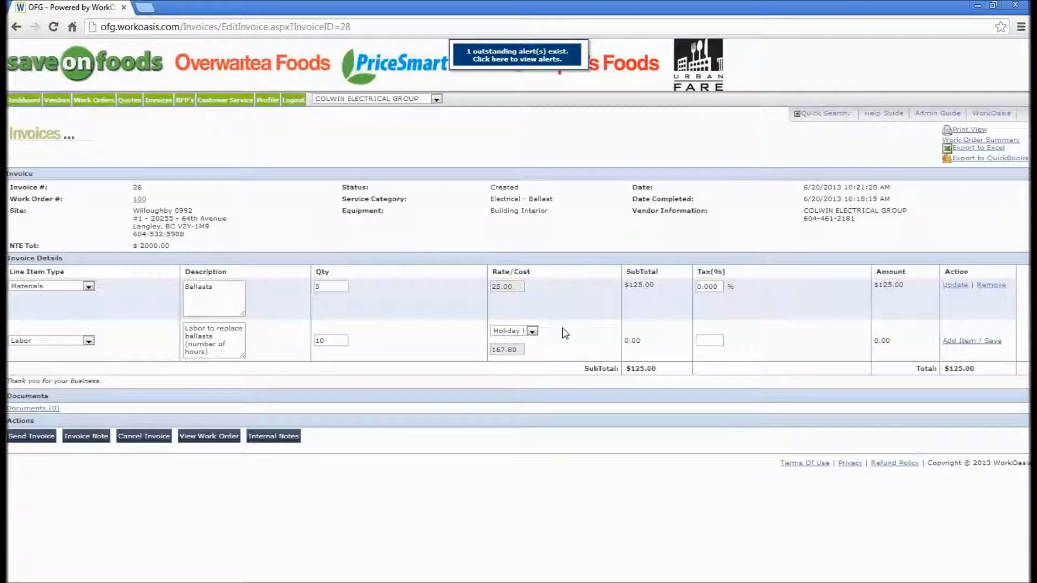
click(532, 331)
- Set the labor line's rate to Regular Rate and save the item
click(513, 352)
click(960, 341)
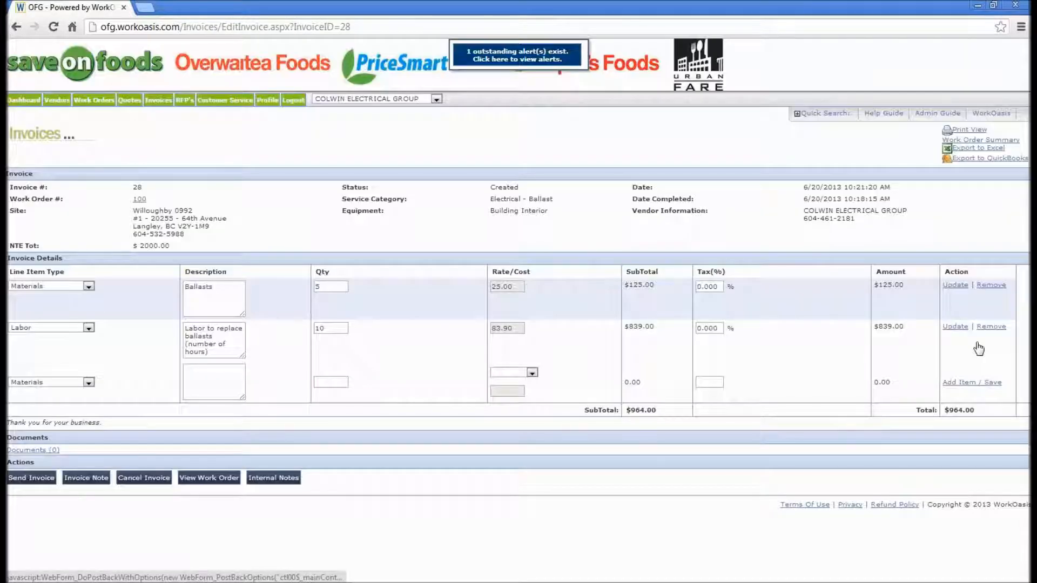
- Add a GST line item described 'GST' with quantity 1 at Other rate 10.00 and save it
click(721, 286)
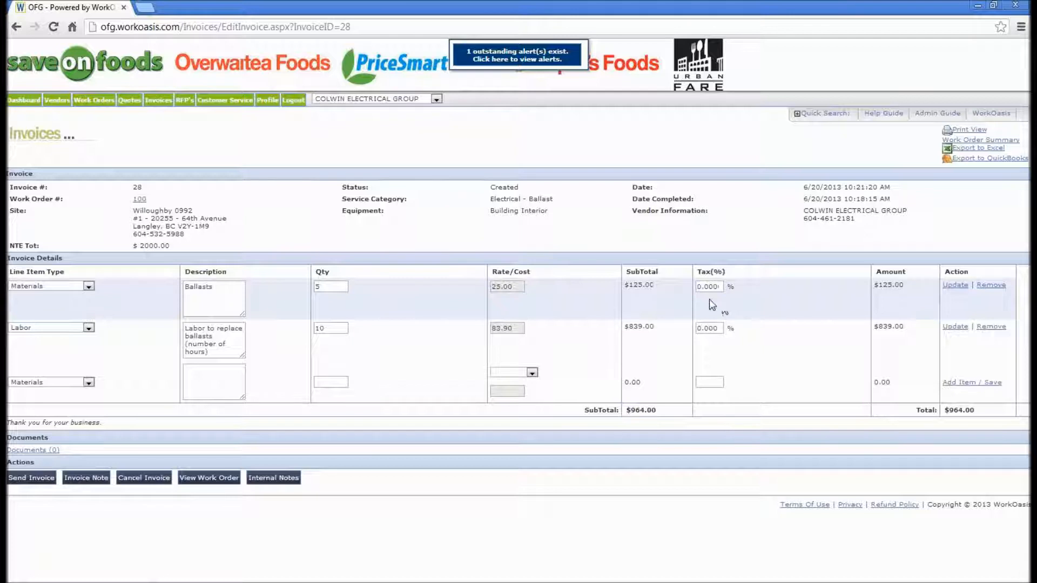
click(78, 385)
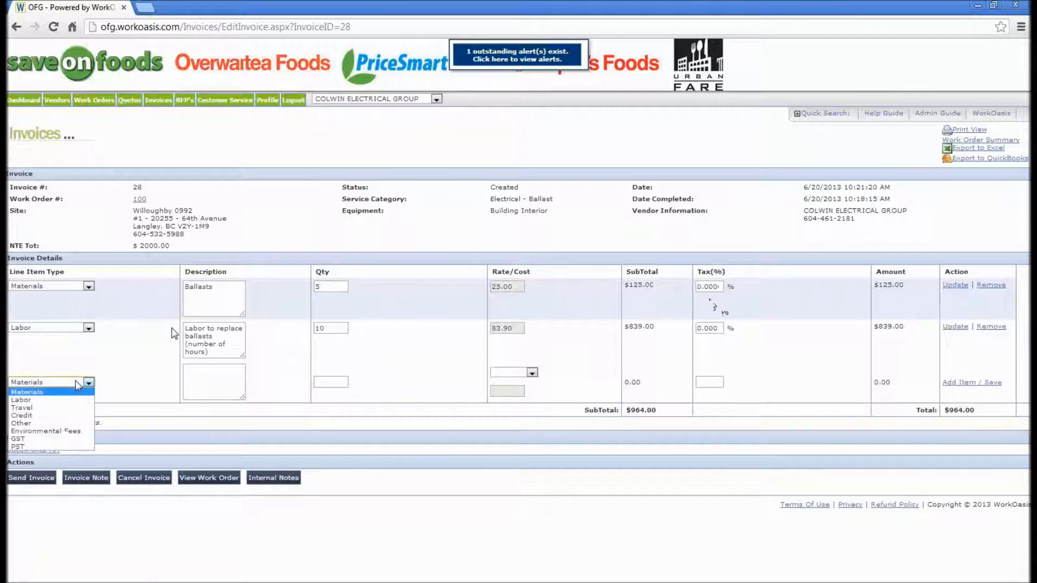
click(40, 440)
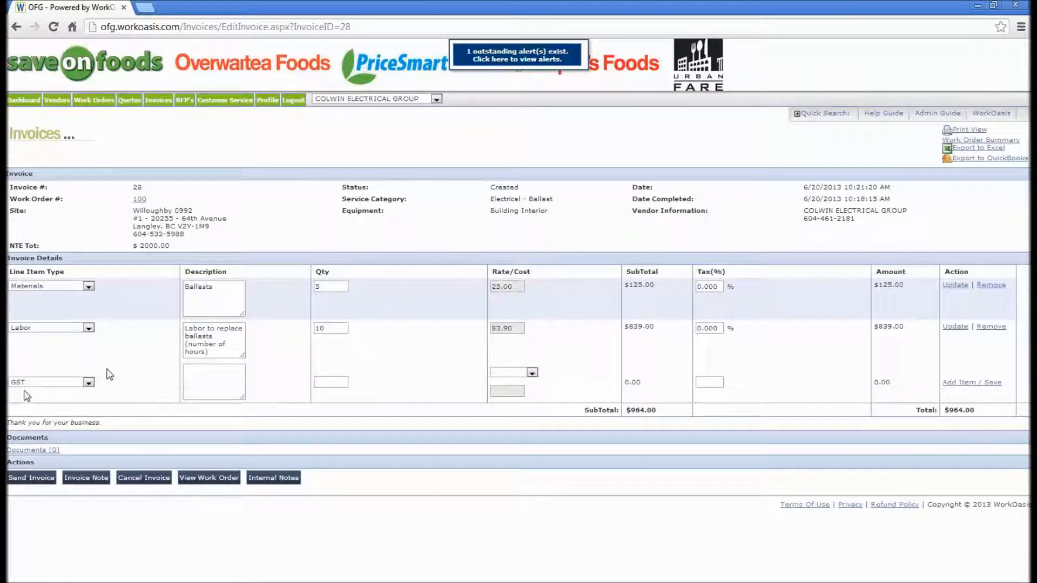
click(213, 386)
text(GST)
text(1)
click(508, 373)
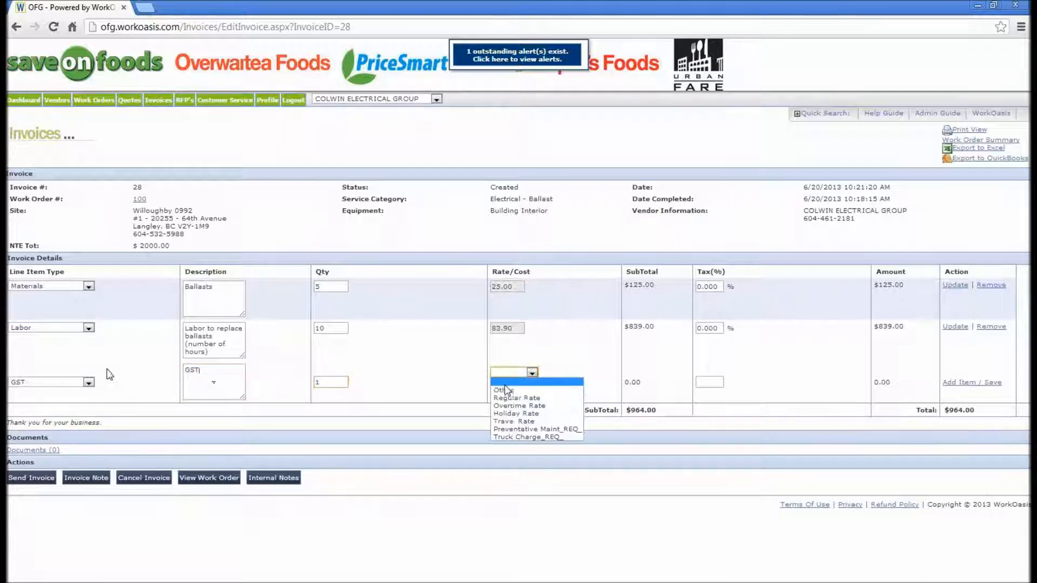
click(502, 390)
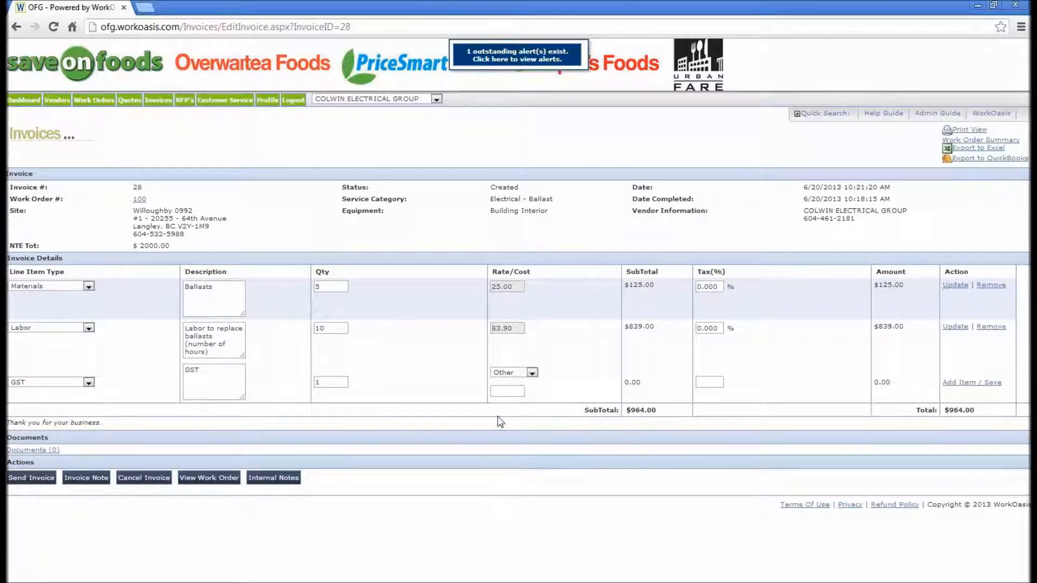
click(506, 392)
click(946, 382)
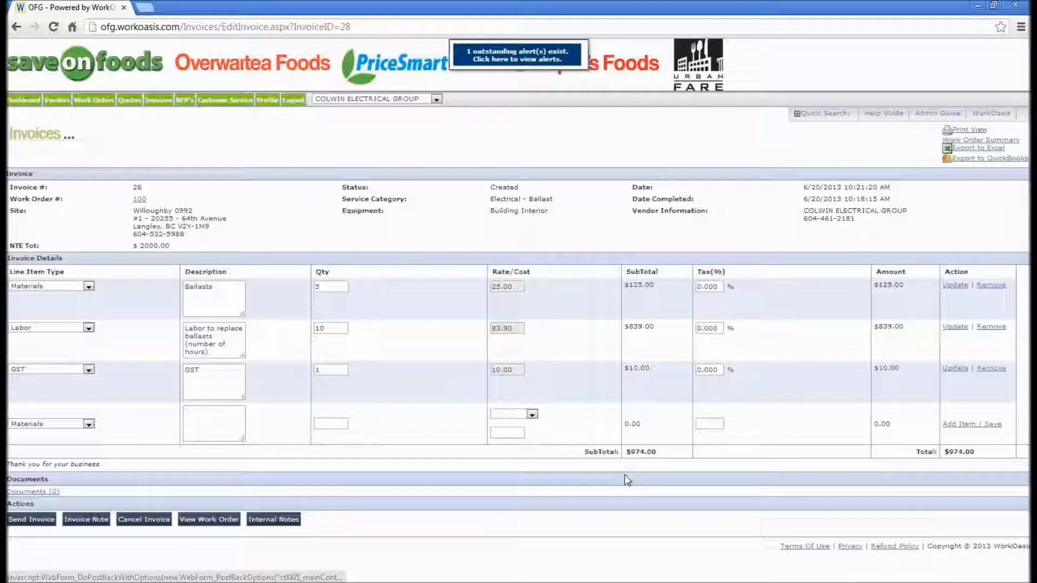
- Add a PST line item described 'PST' with quantity 1 at Other rate 20 and save it
click(76, 425)
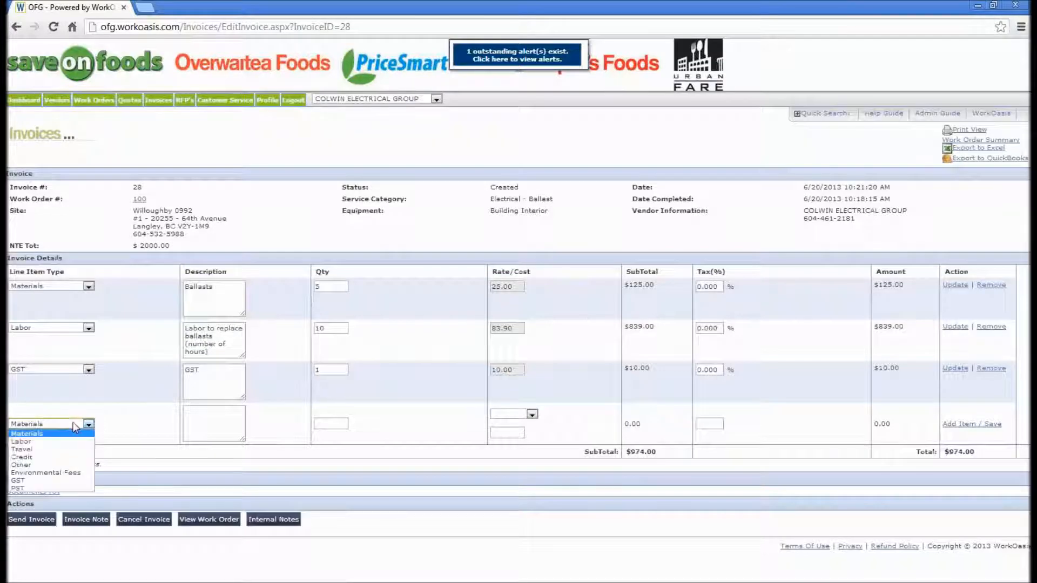
click(37, 488)
click(208, 430)
text(PST)
click(332, 424)
text(1)
click(529, 414)
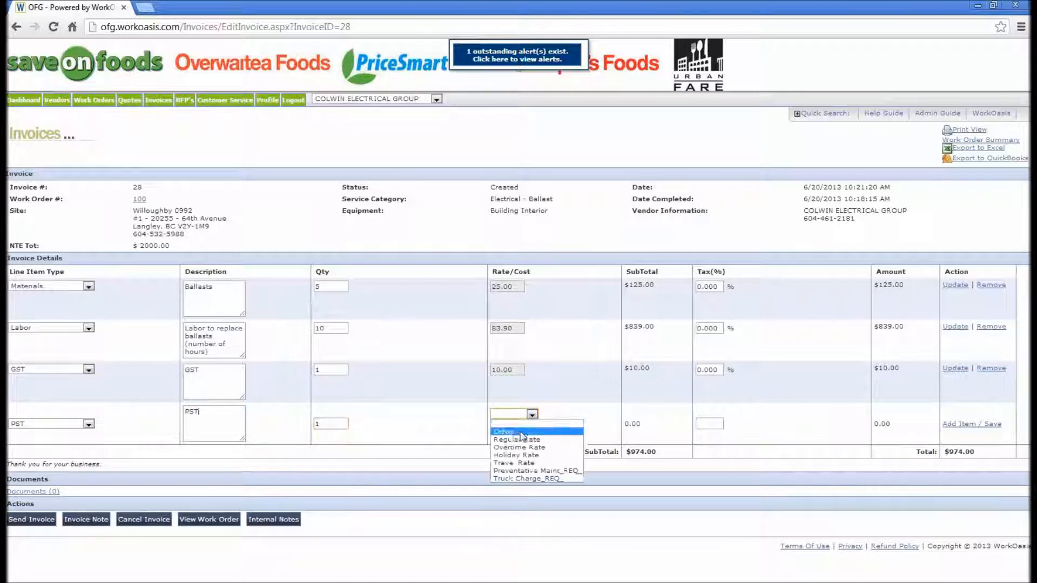
click(522, 433)
click(501, 432)
text(20)
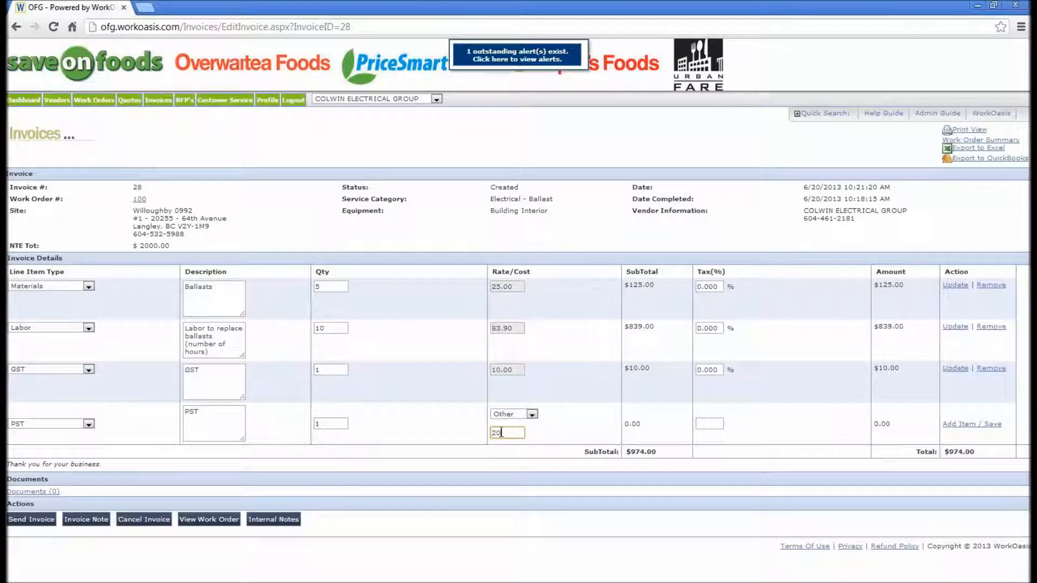
click(967, 424)
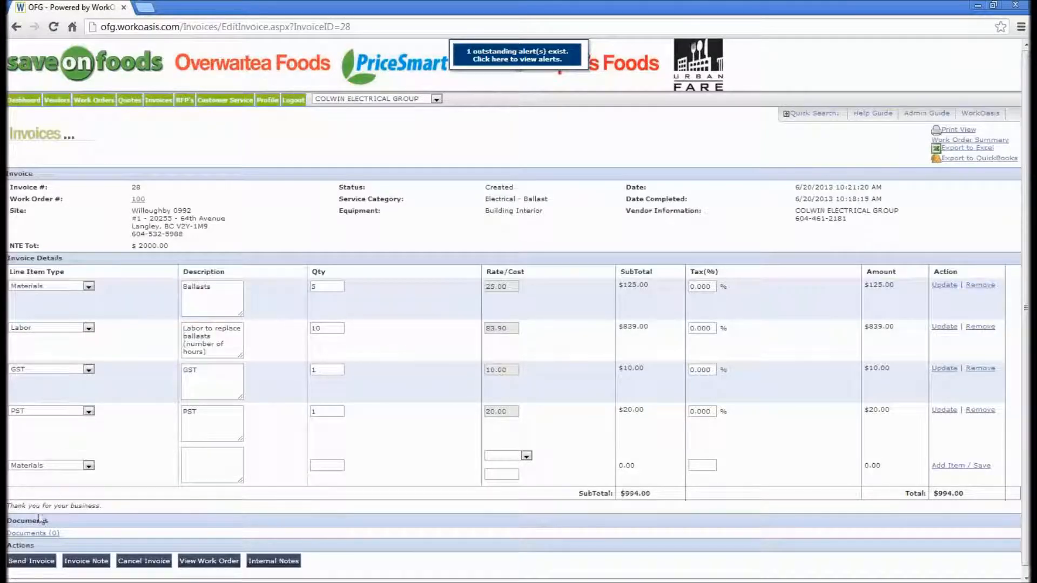
- Open the invoice documents and choose AttachedDocument.pdf as the file to upload
click(43, 534)
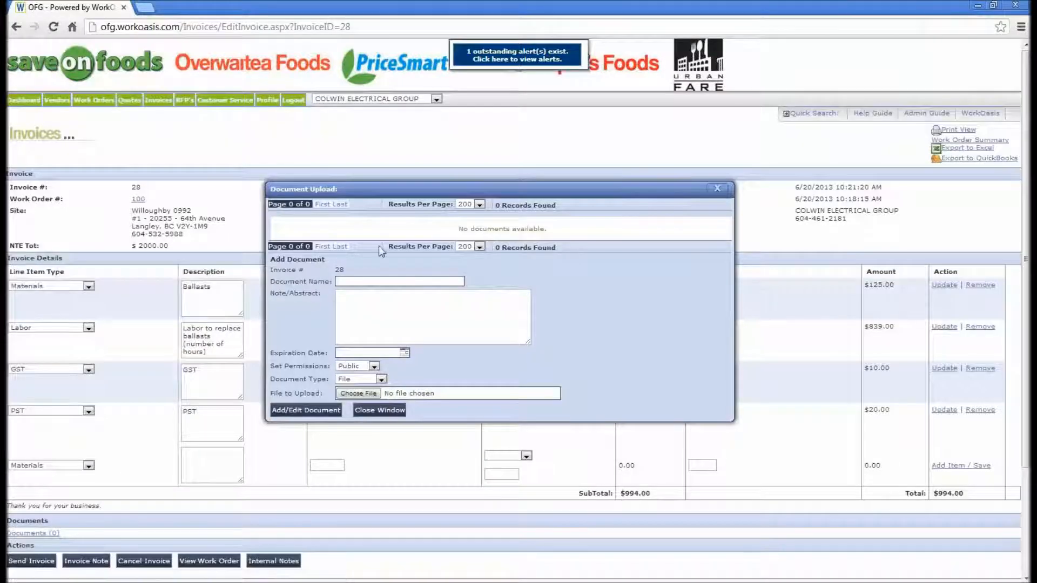
click(356, 393)
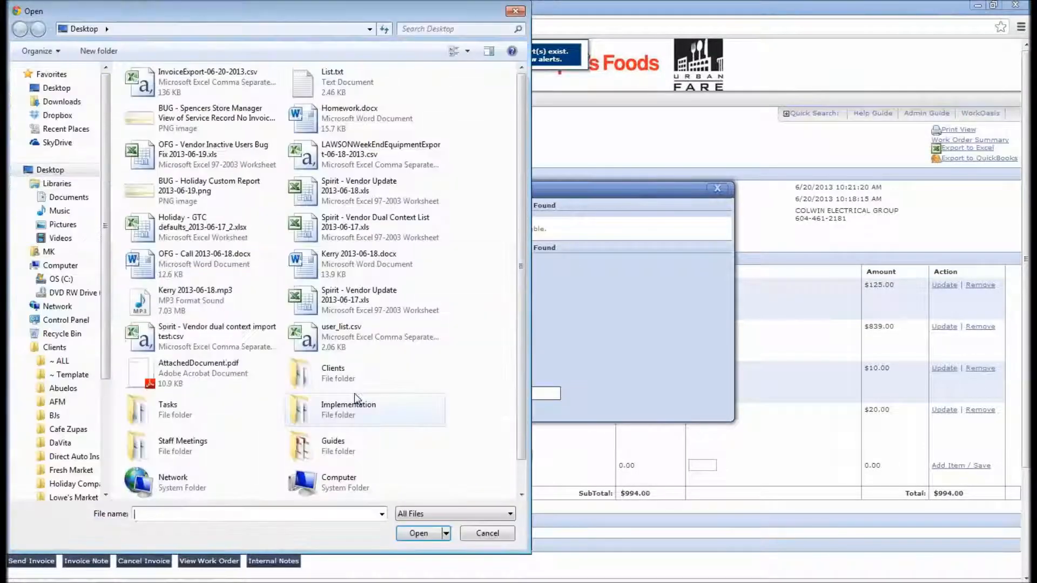
click(203, 371)
click(419, 533)
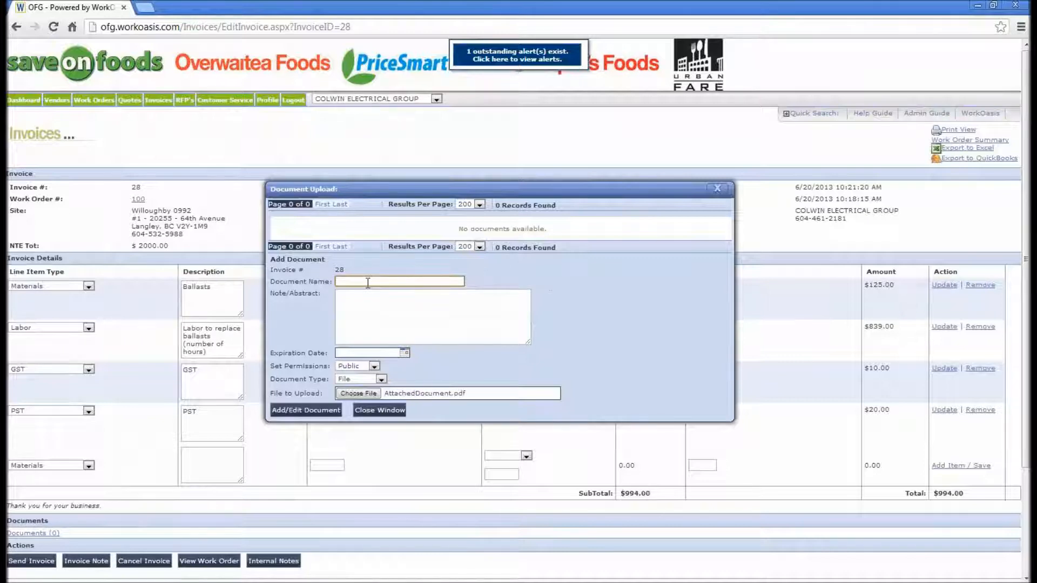
- Name the document 'Invoice Attachment', upload it, and close the upload window
text(Attachment)
click(296, 414)
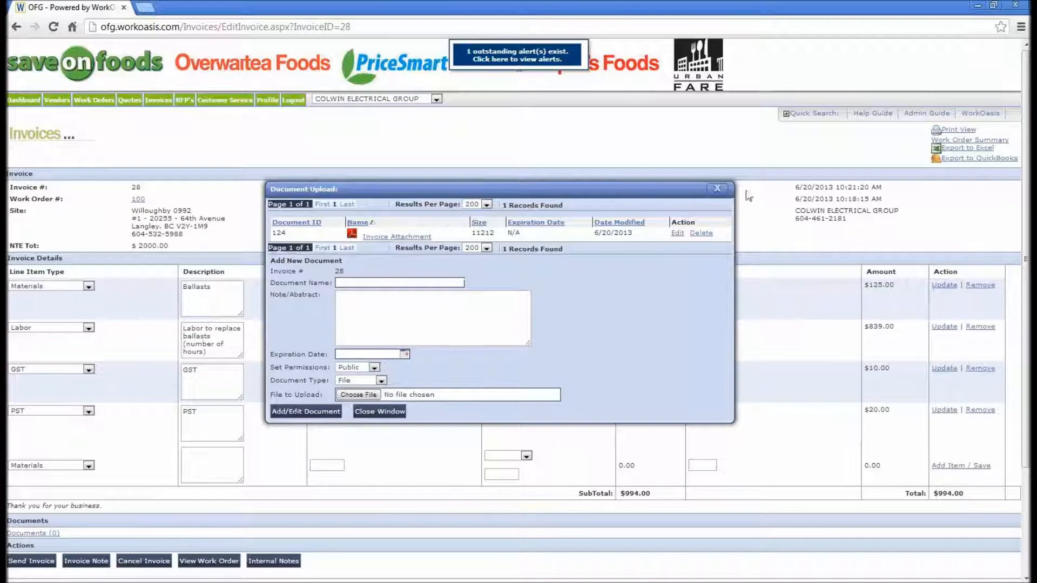
click(717, 190)
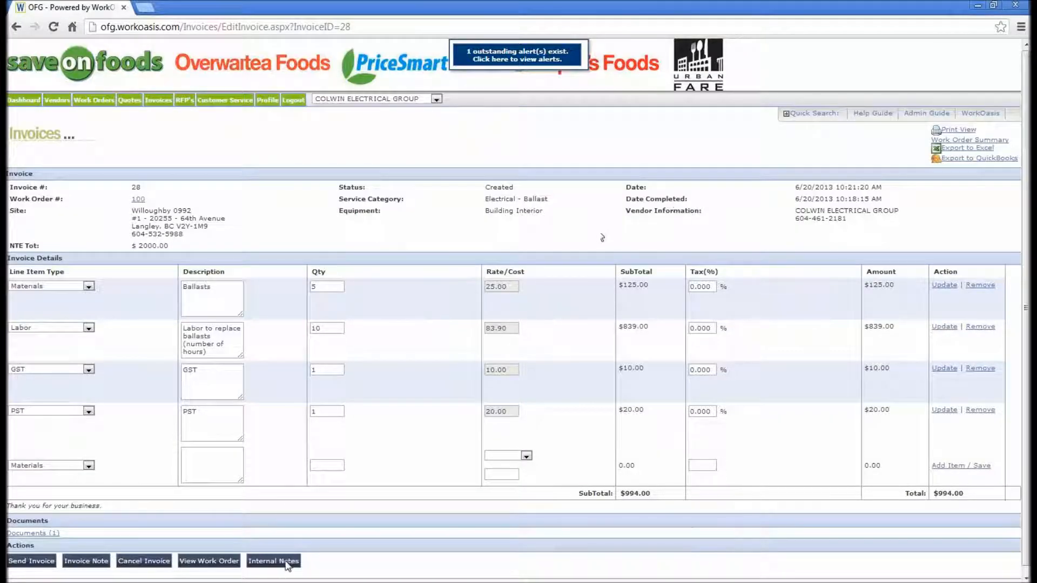
- Send the invoice with vendor invoice number 150
scroll(1026, 387, down, 1)
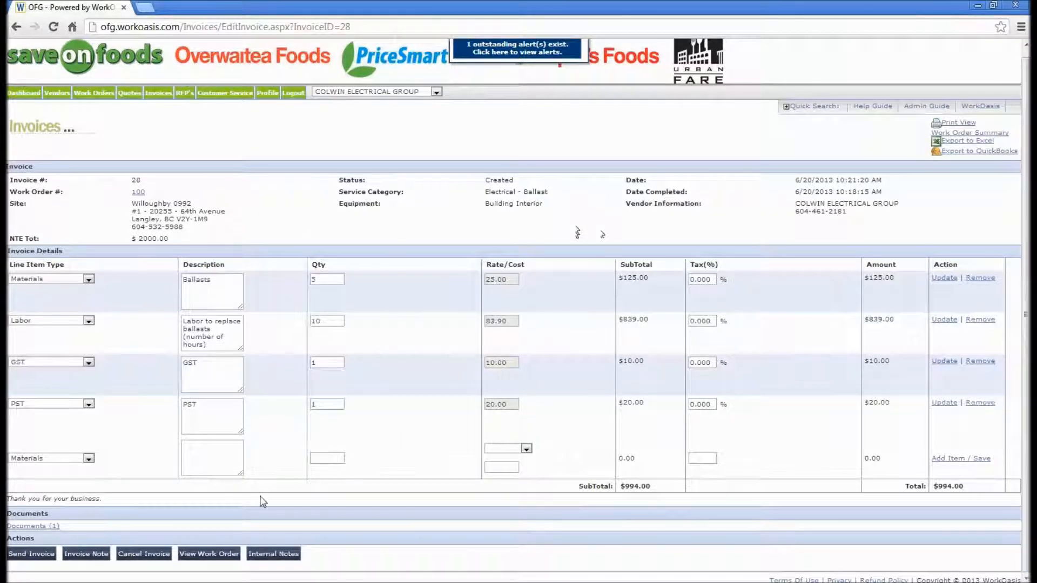
click(26, 554)
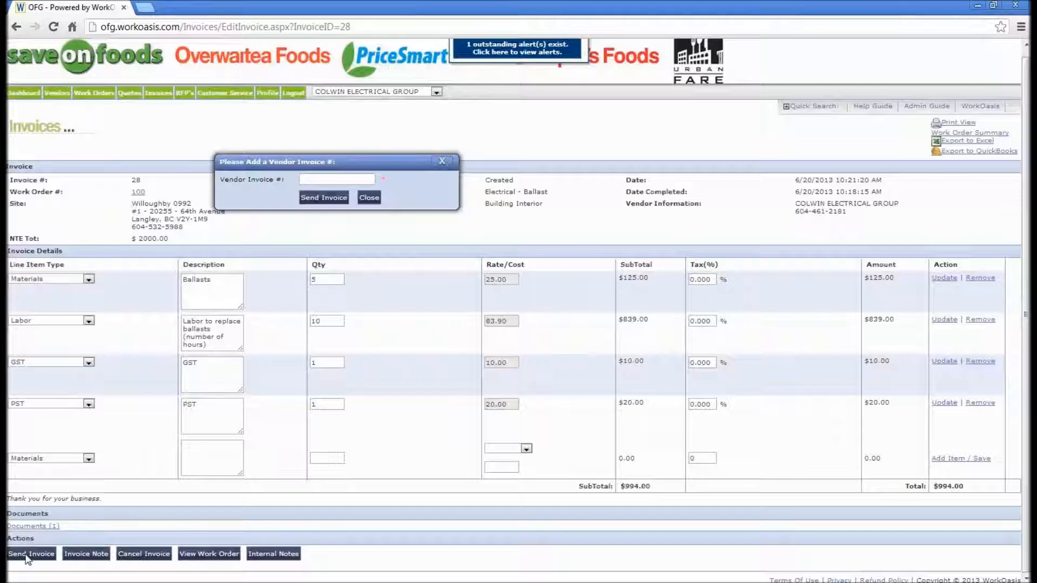
click(325, 178)
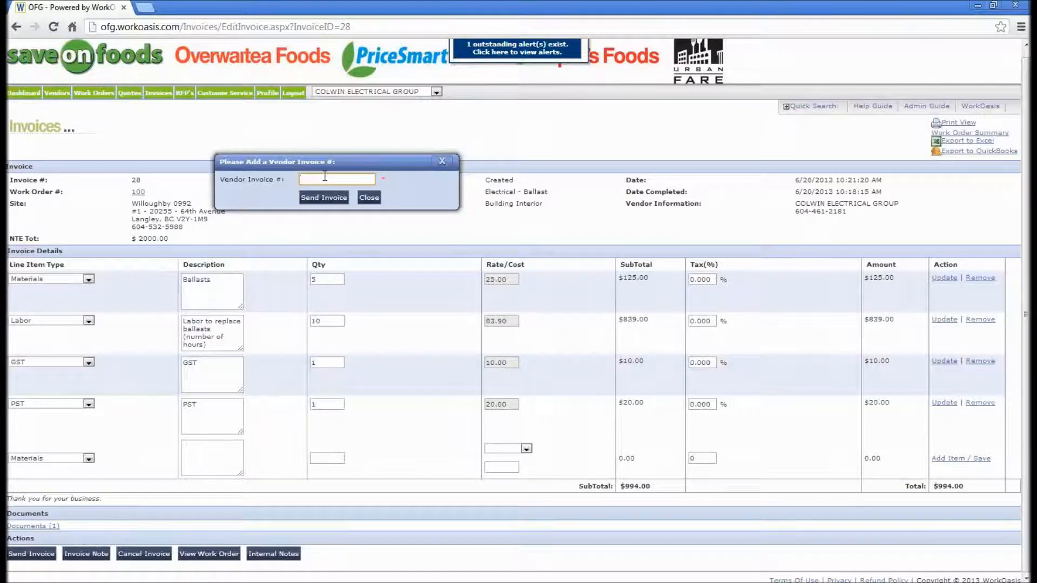
text(50)
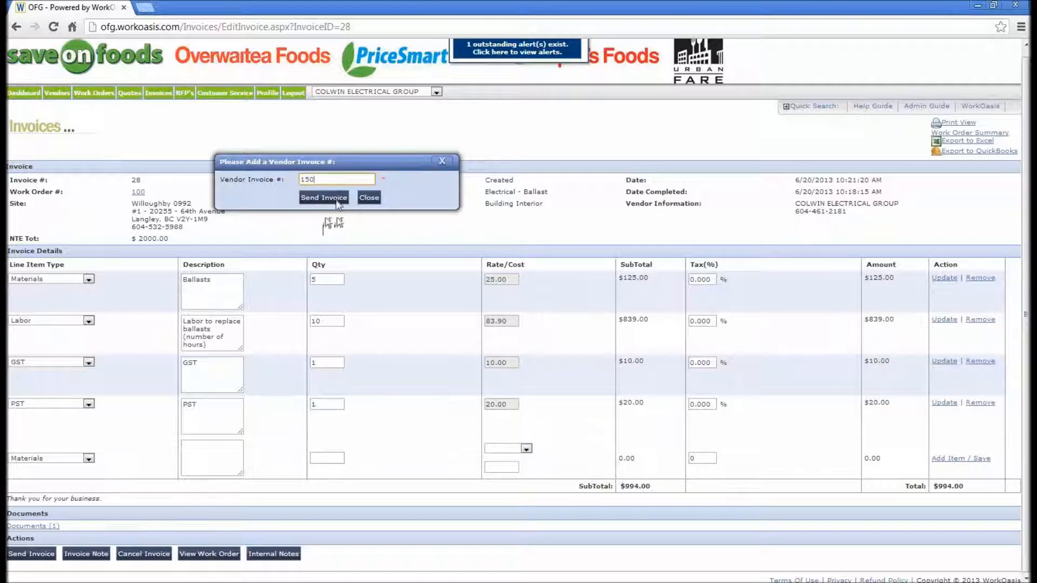
click(337, 198)
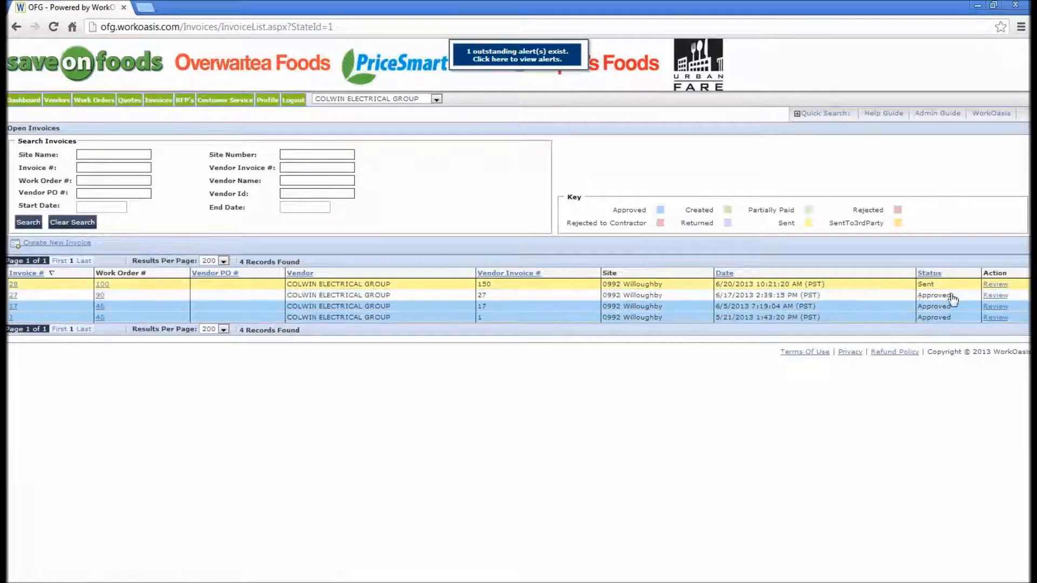
- Log out of the vendor account from the open invoices list
drag(942, 284, 920, 282)
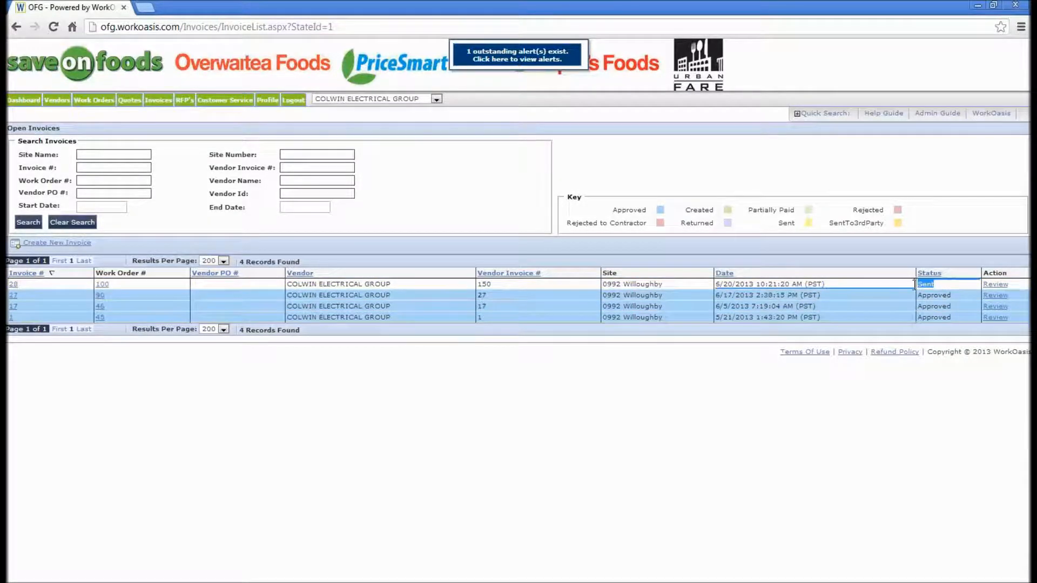
click(630, 163)
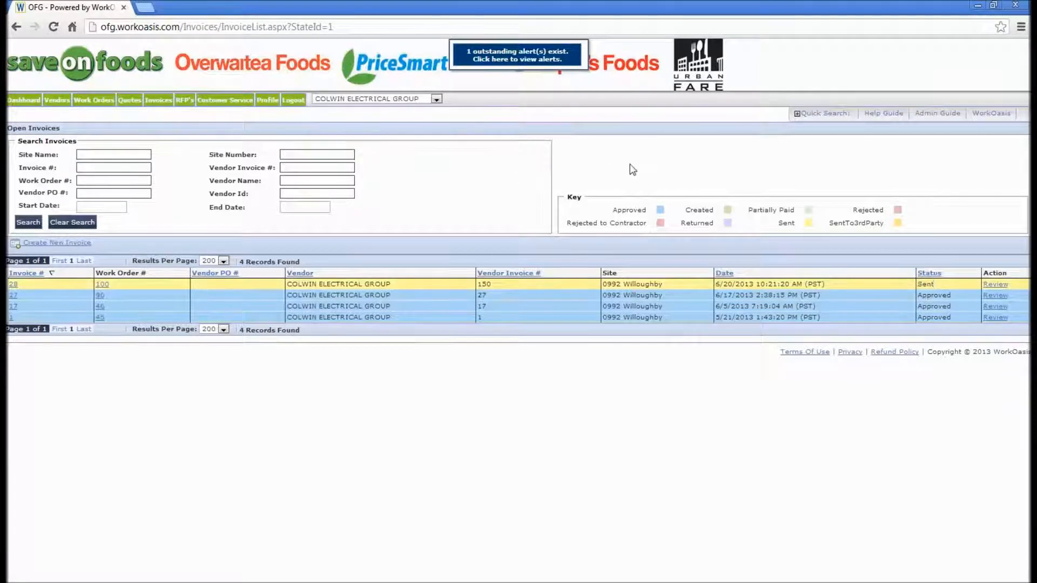
click(293, 101)
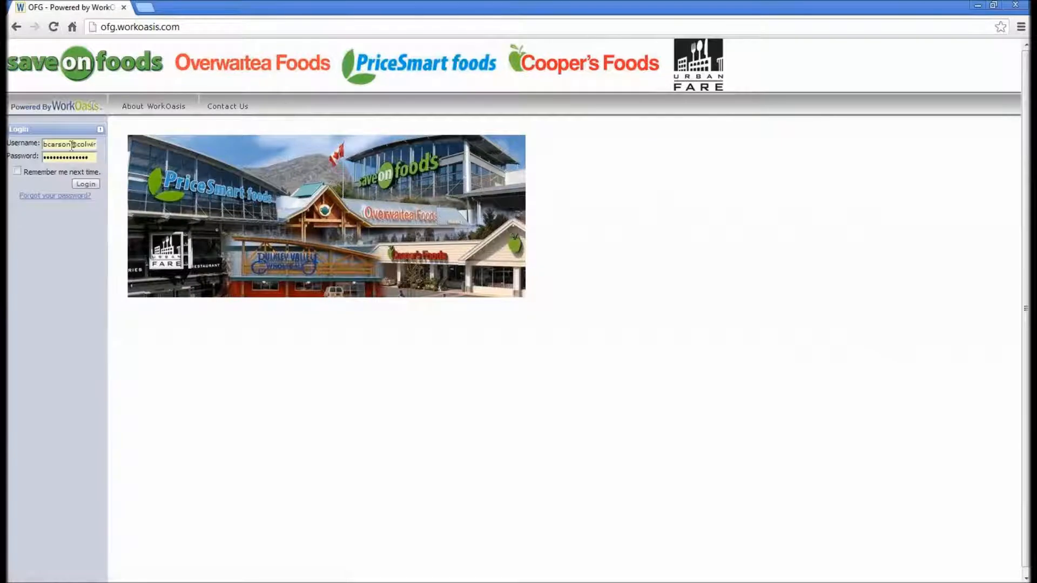
- Log in with the store user's saved username and password
drag(48, 144, 413, 142)
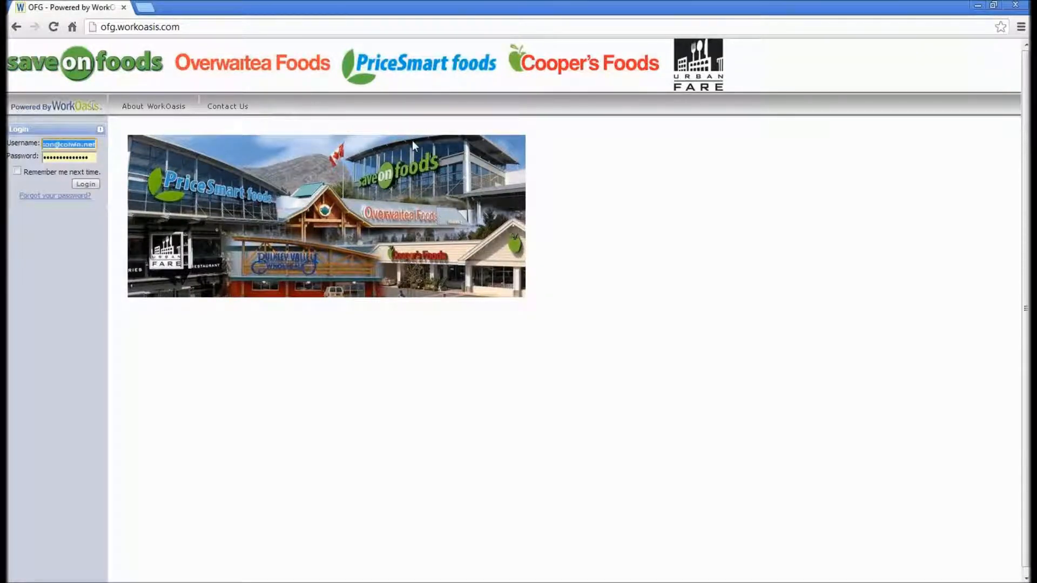
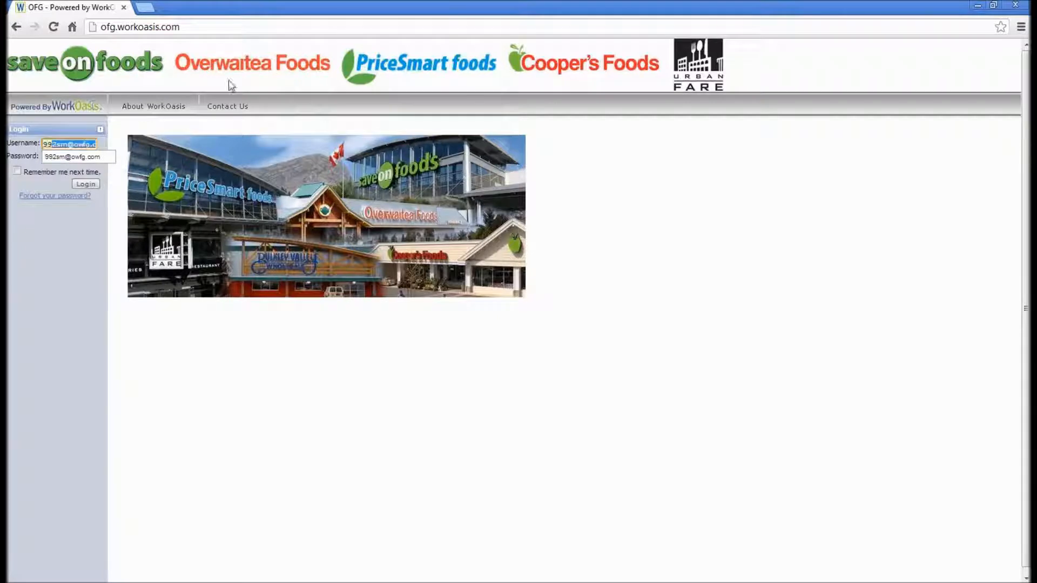
click(86, 158)
click(85, 184)
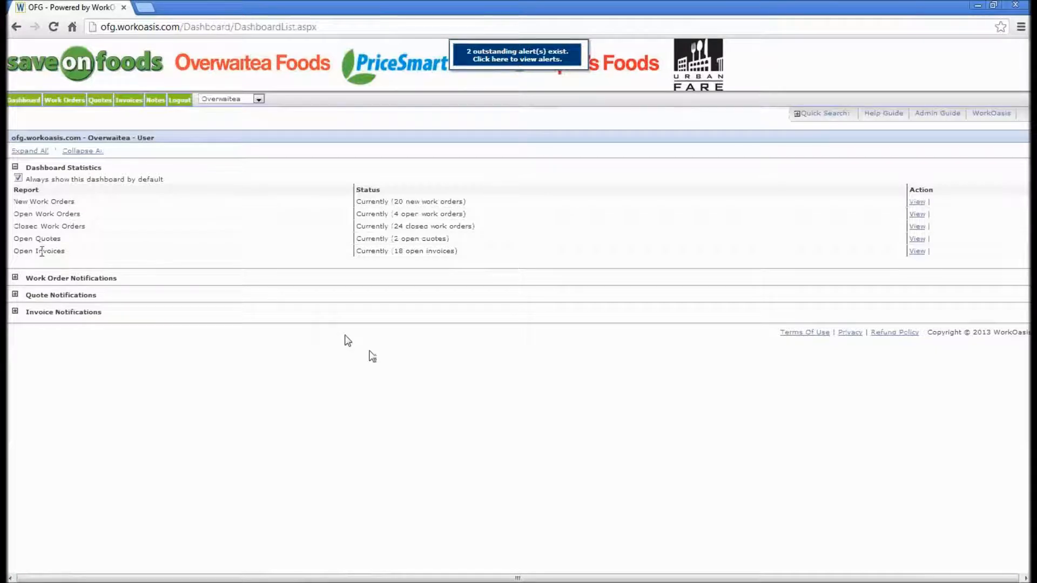
- Open the received invoice 28 from the dashboard's open invoices
drag(79, 255, 10, 259)
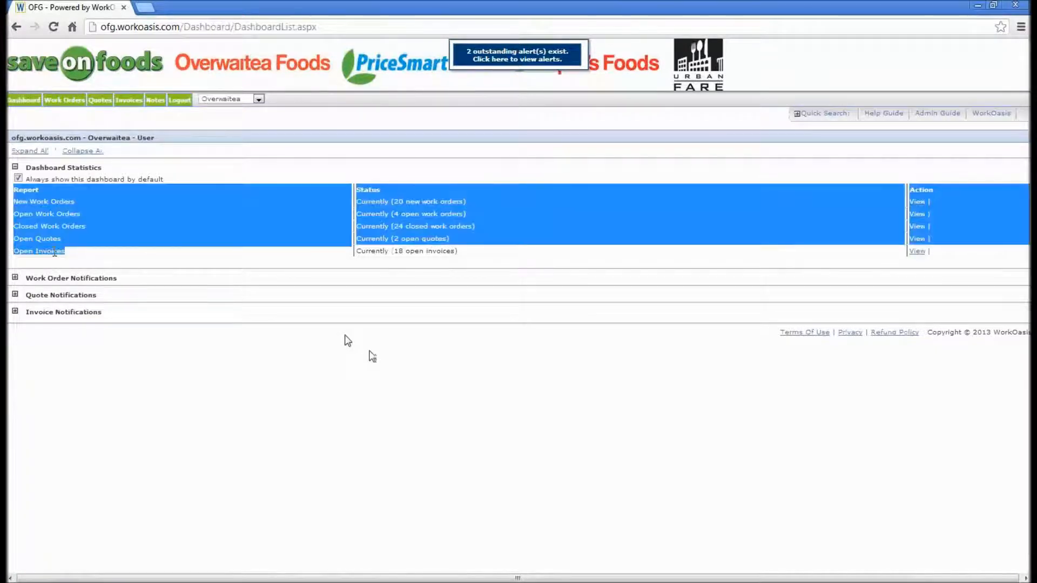
click(514, 240)
click(917, 252)
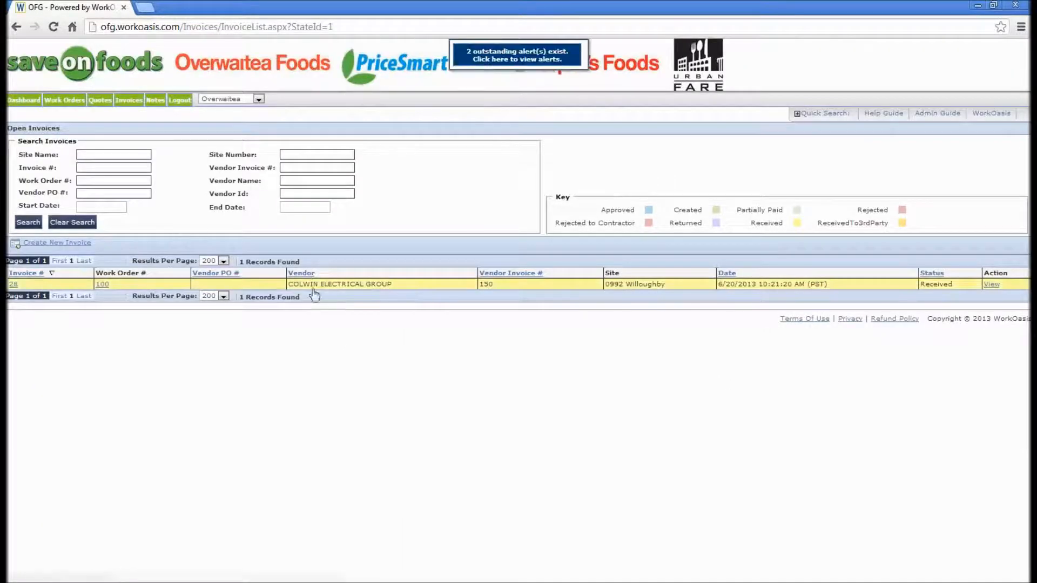
click(993, 286)
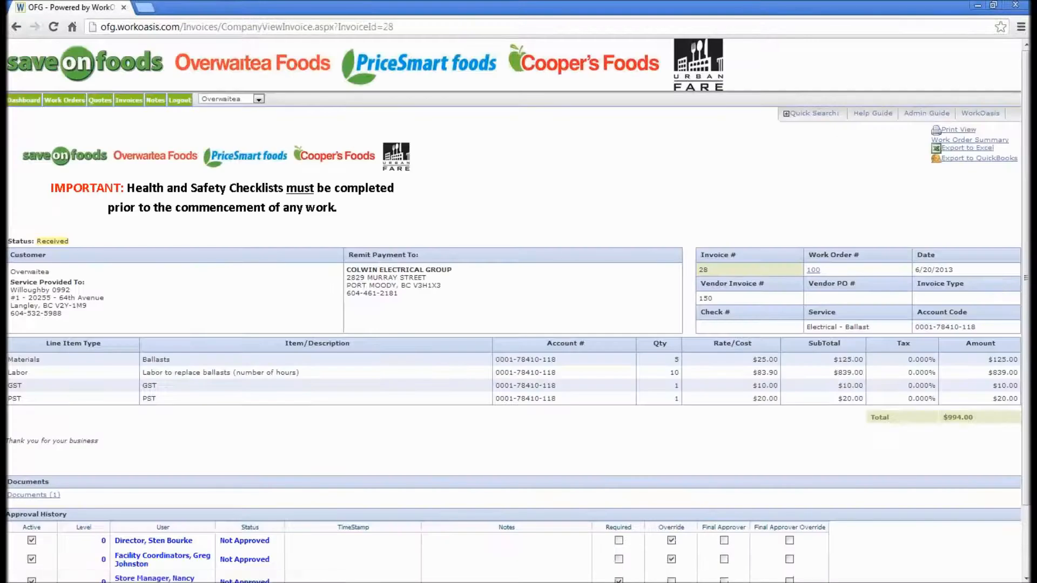
- Open the invoice's attached documents list and close it
scroll(519, 308, down, 3)
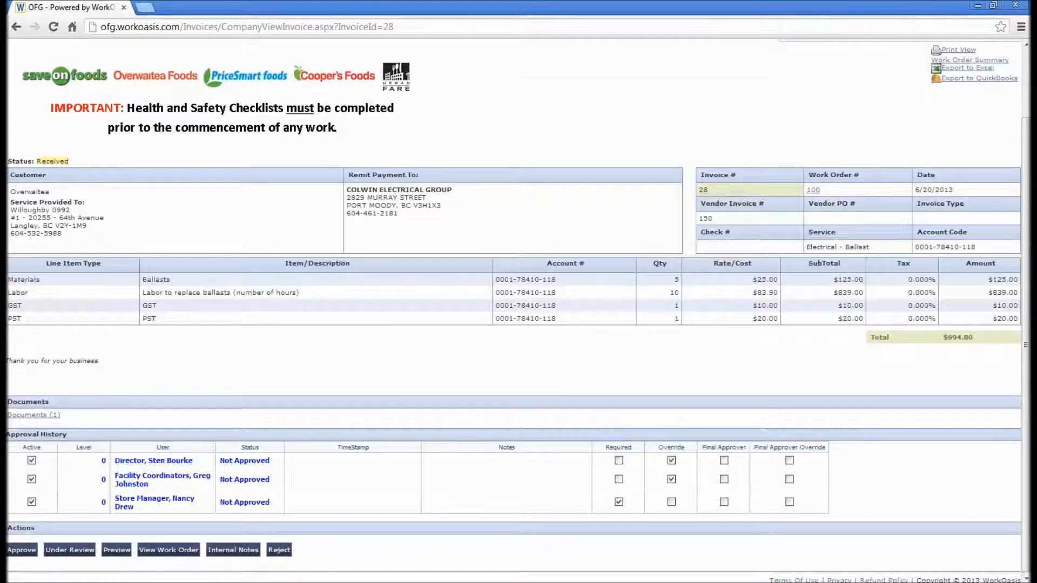
click(34, 414)
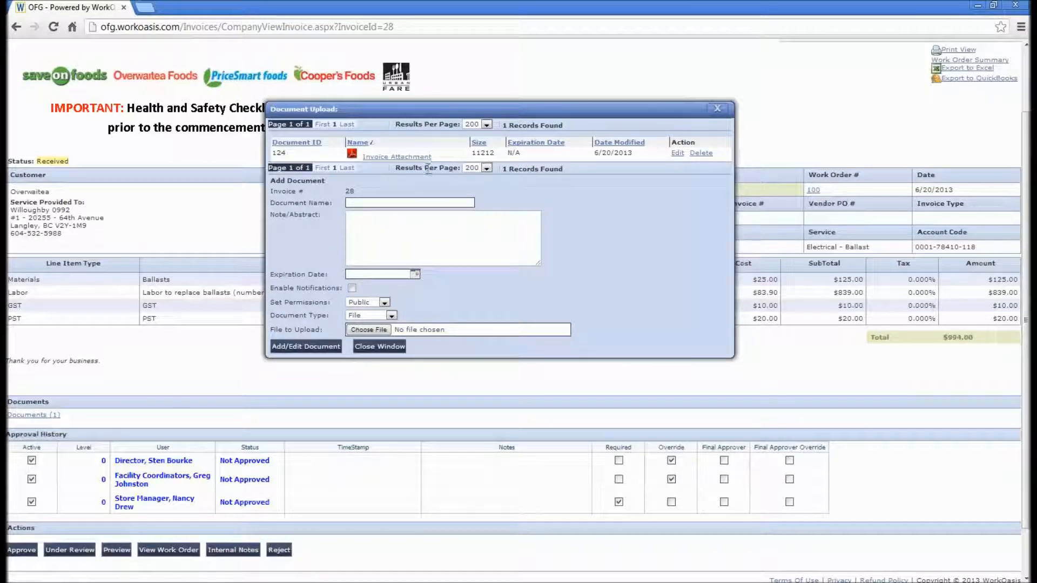
click(717, 110)
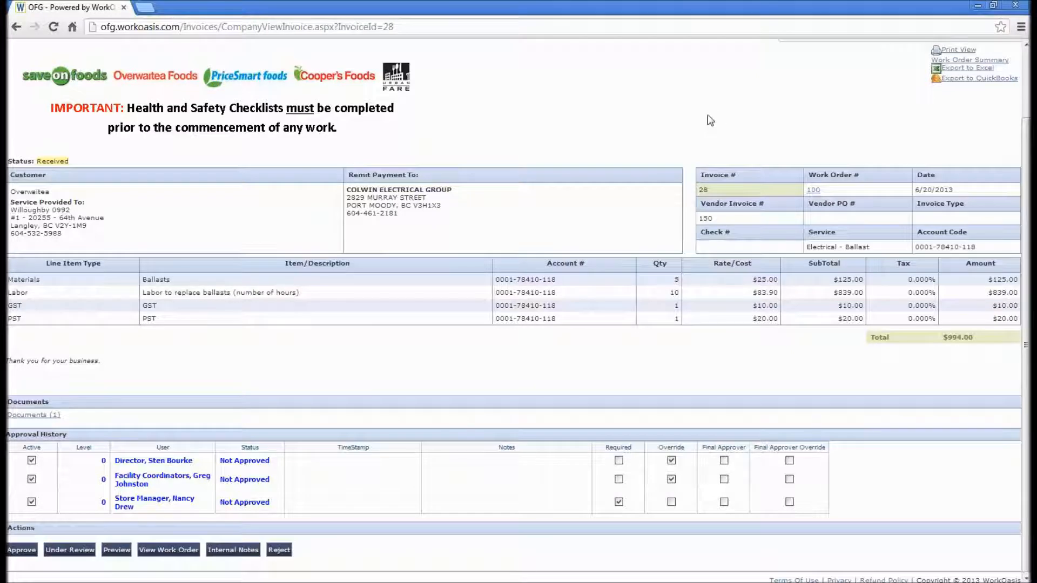
- View the related work order and return to the invoice
click(168, 554)
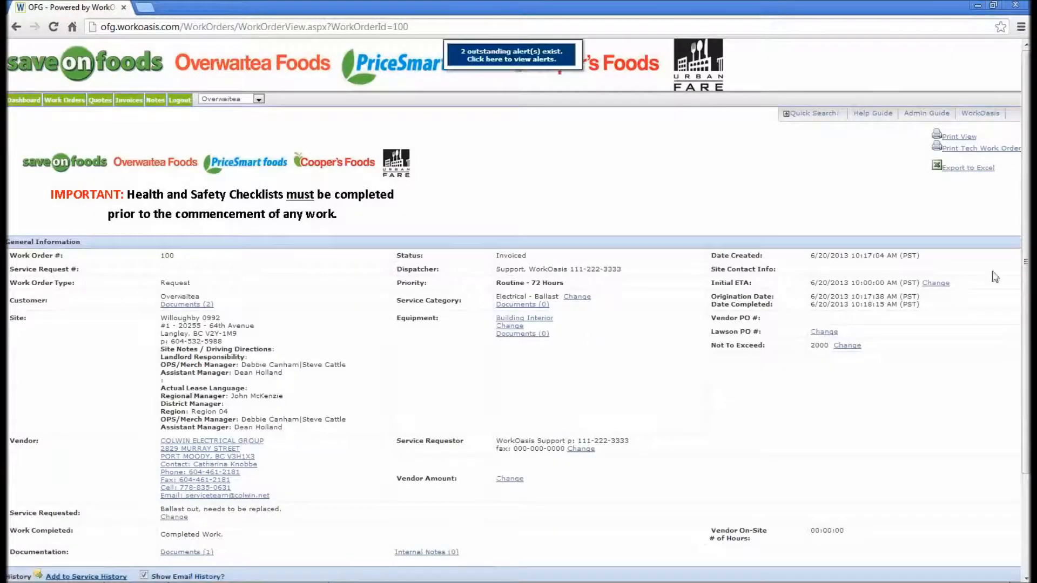
drag(1025, 272, 1015, 468)
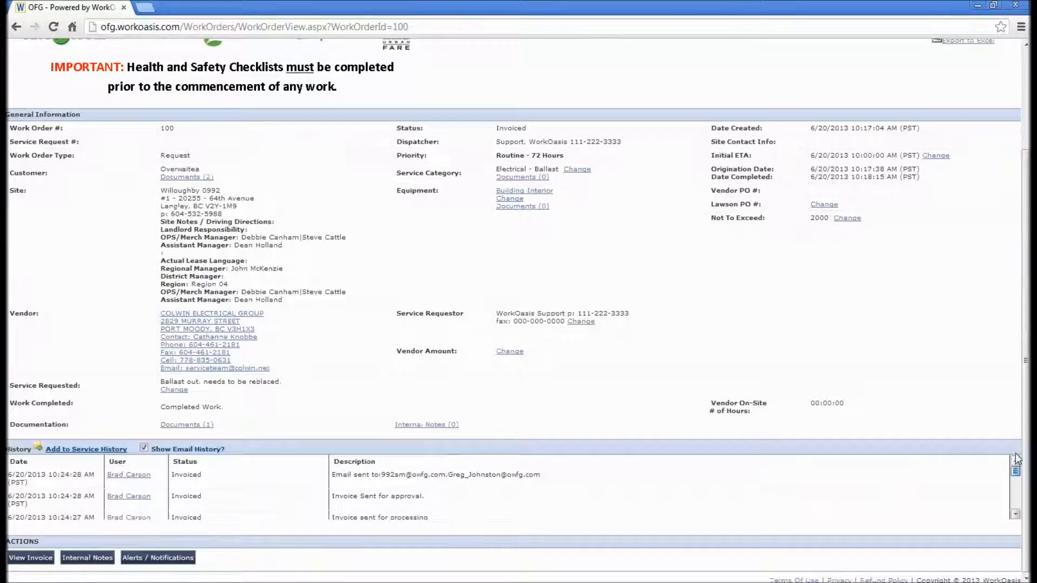
click(31, 558)
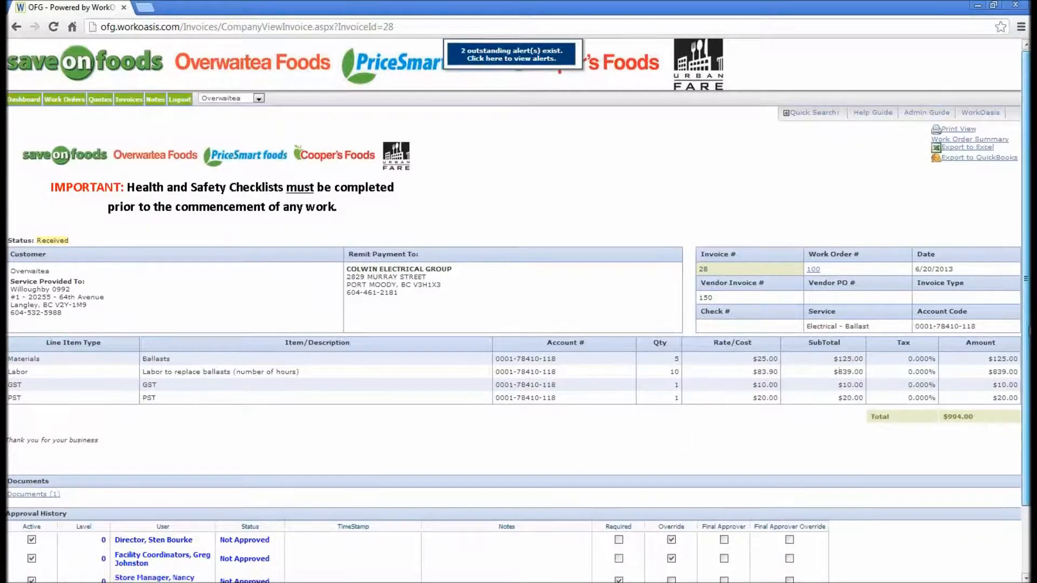
- Approve the invoice as an Expense with the note 'Additional notes here.'
scroll(513, 311, down, 3)
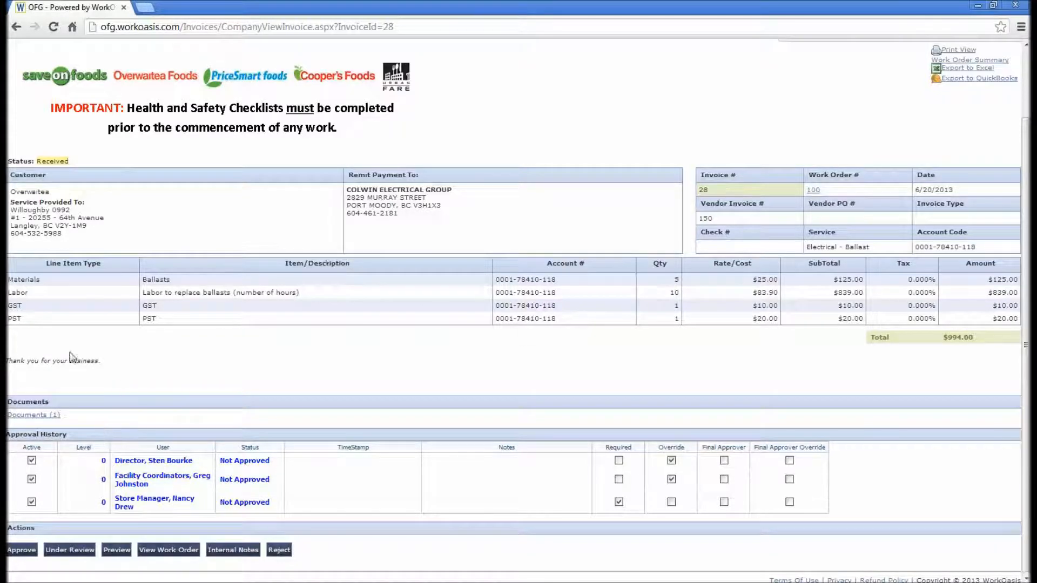
click(19, 550)
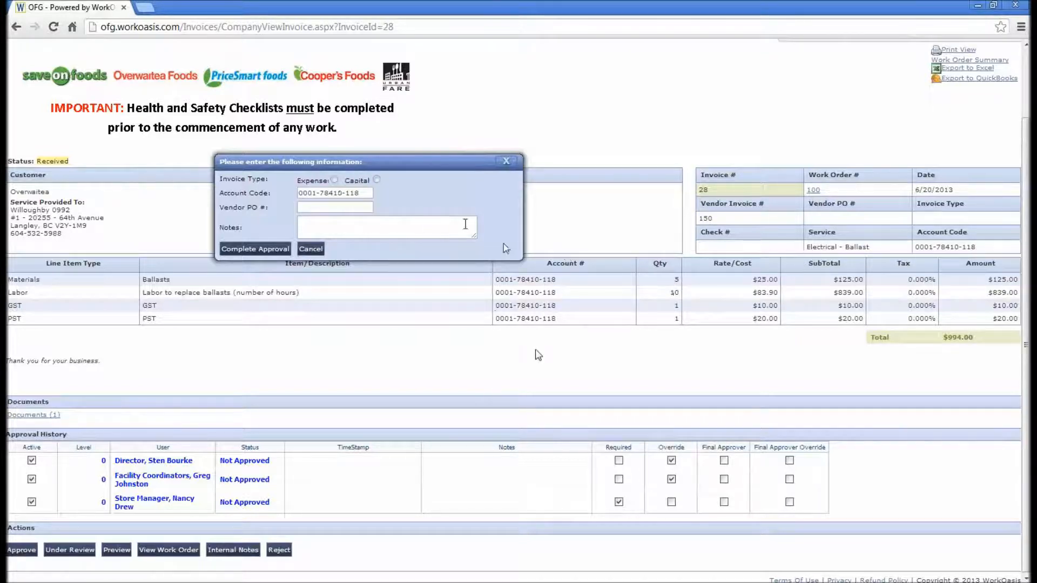
click(334, 180)
click(331, 226)
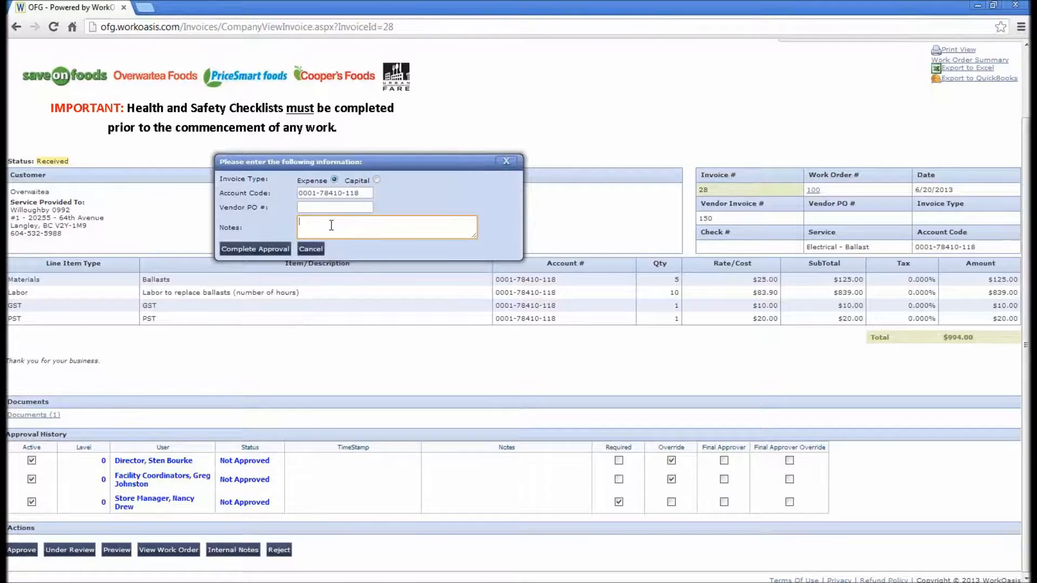
text(Additional notes here.)
click(280, 249)
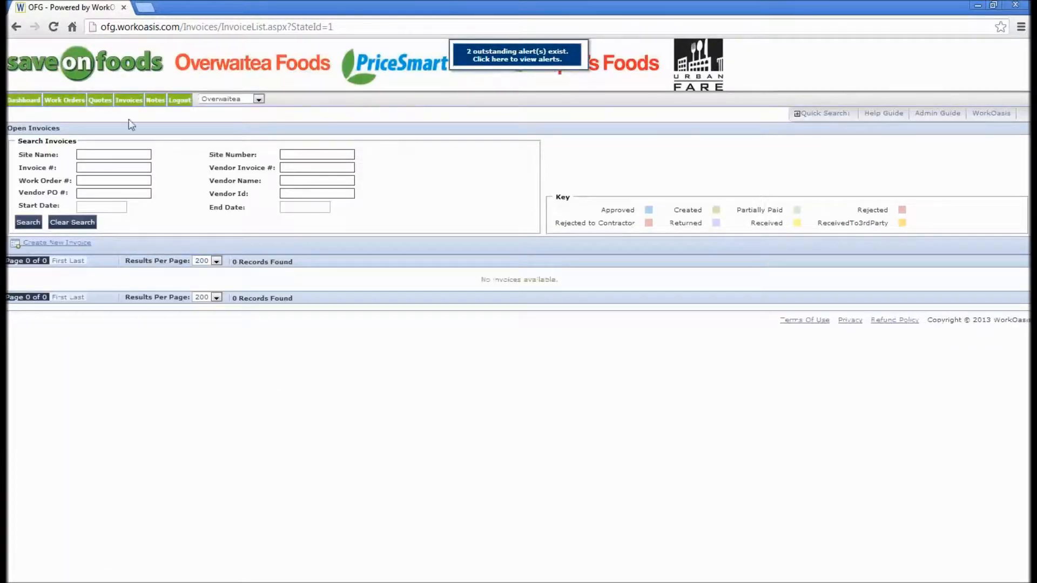
- Open invoice 28 from the paid invoices list
mouse_move(121, 102)
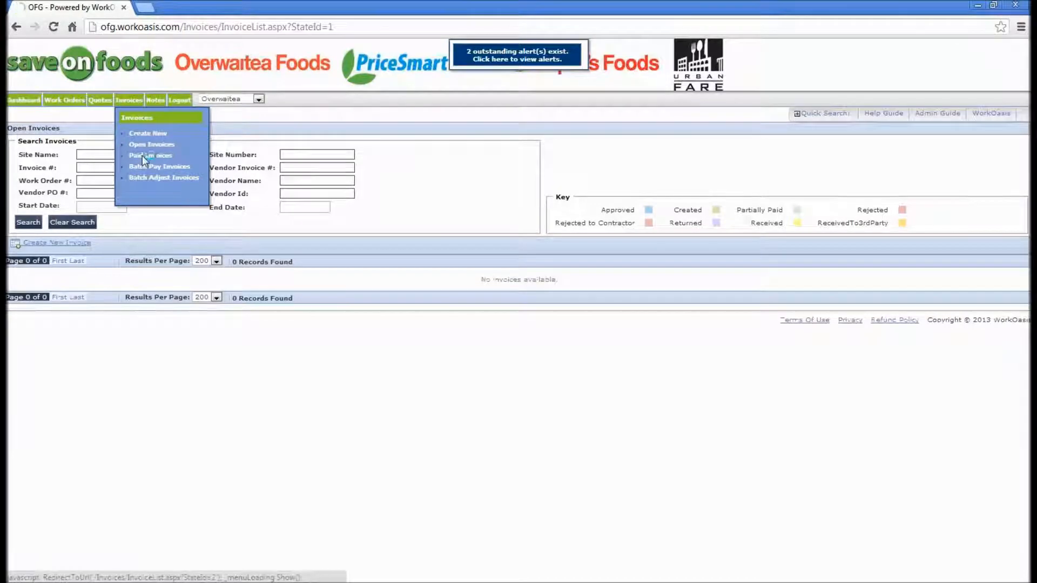
click(143, 156)
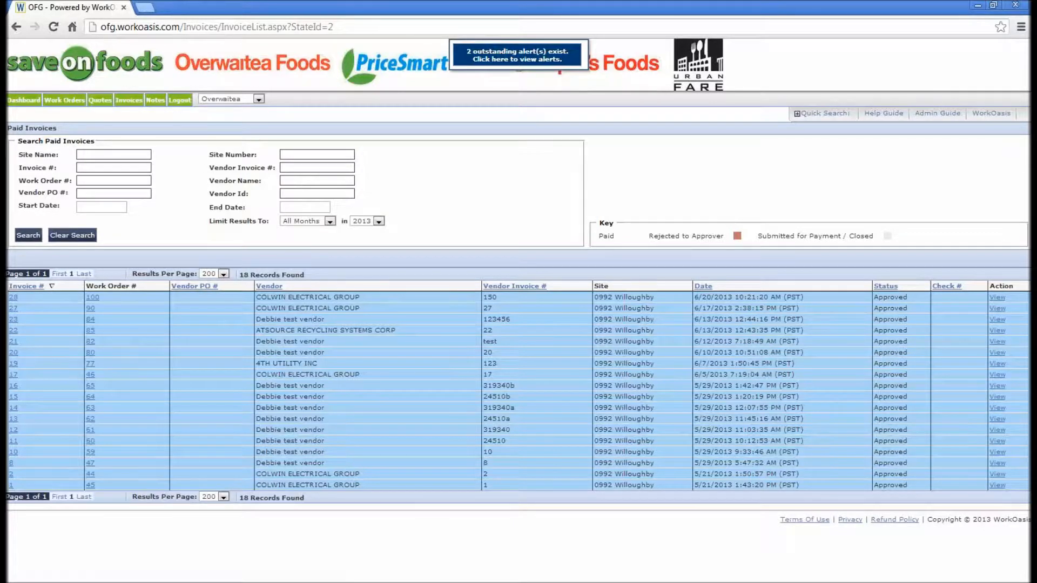
click(999, 298)
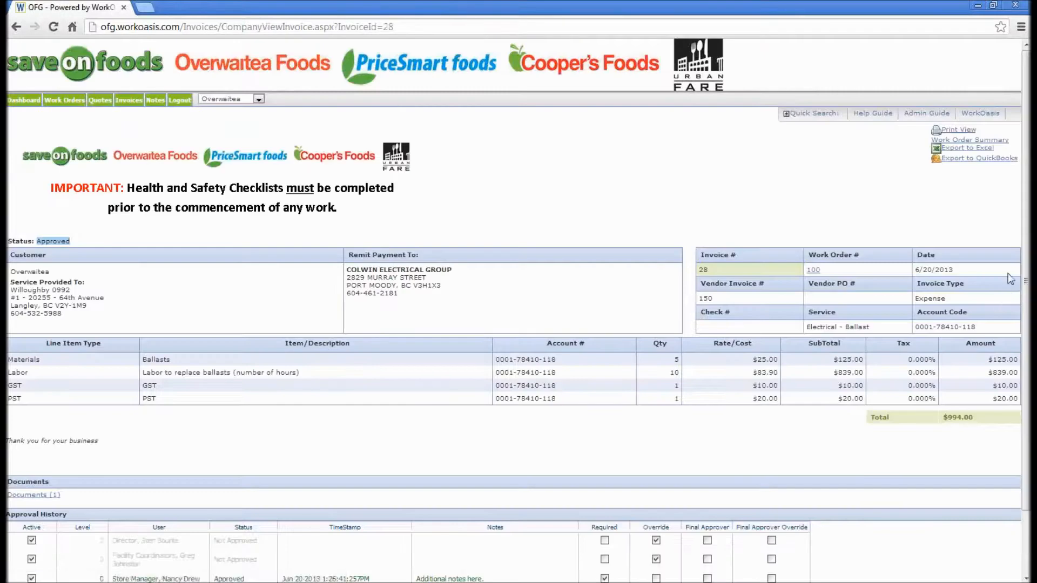
- Review the invoice's approval history entries
scroll(1024, 263, down, 2)
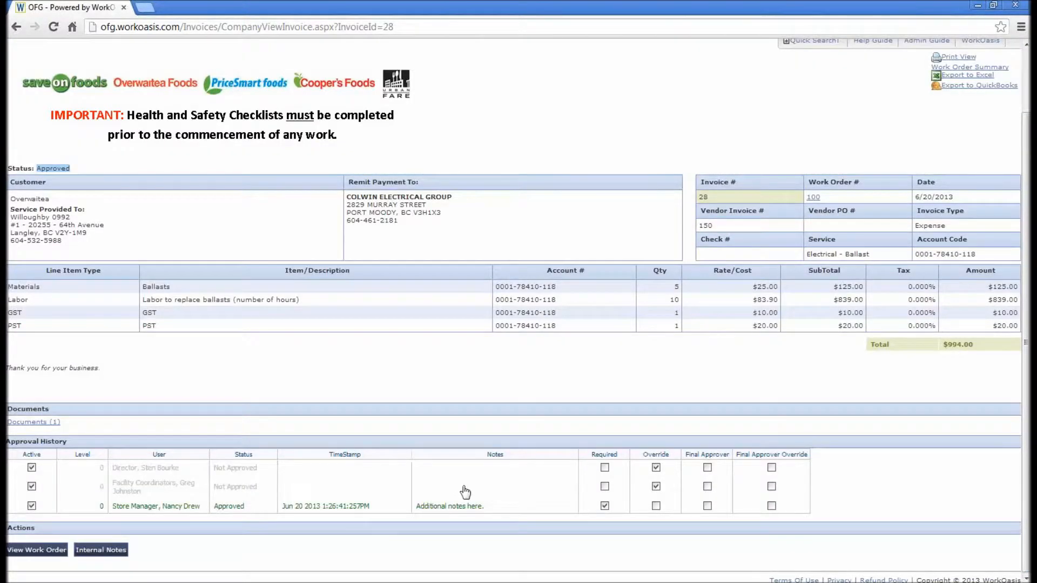
drag(498, 508, 415, 510)
drag(375, 508, 283, 507)
click(361, 549)
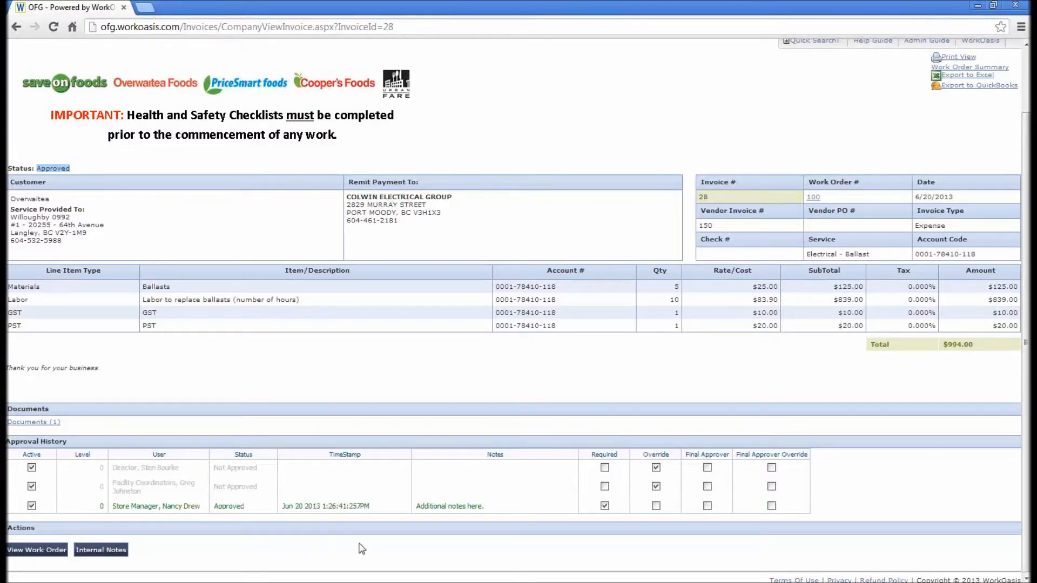